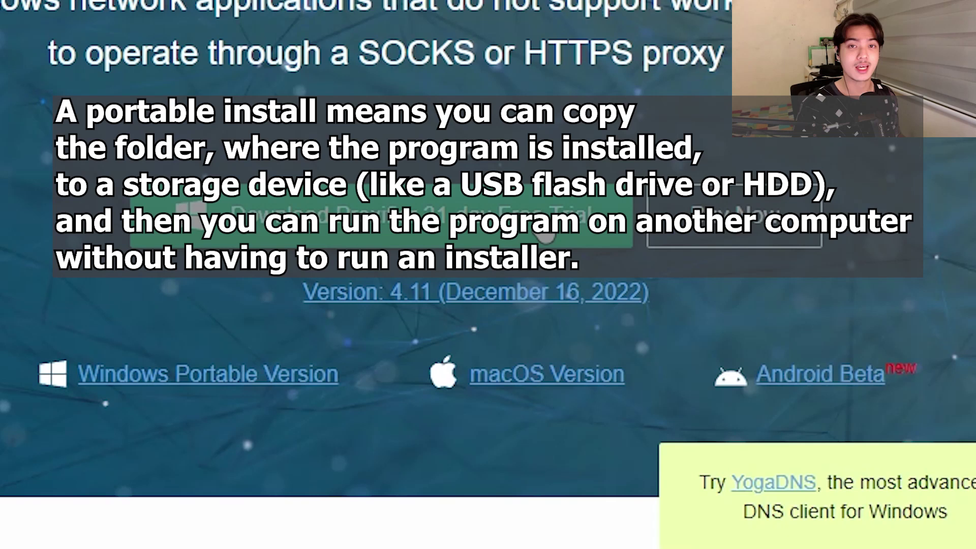
- Request the Windows portable ProxifierPE.zip from the Proxifier download page
left_click(301, 374)
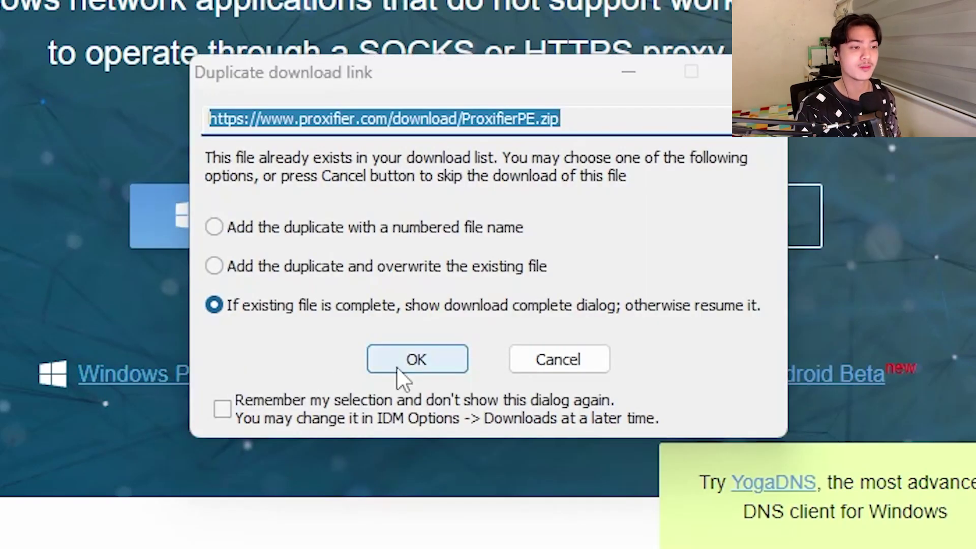
- Accept the duplicate download, then extract ProxifierPE_2.zip with 7-Zip onto the desktop beside the archive
left_click(416, 360)
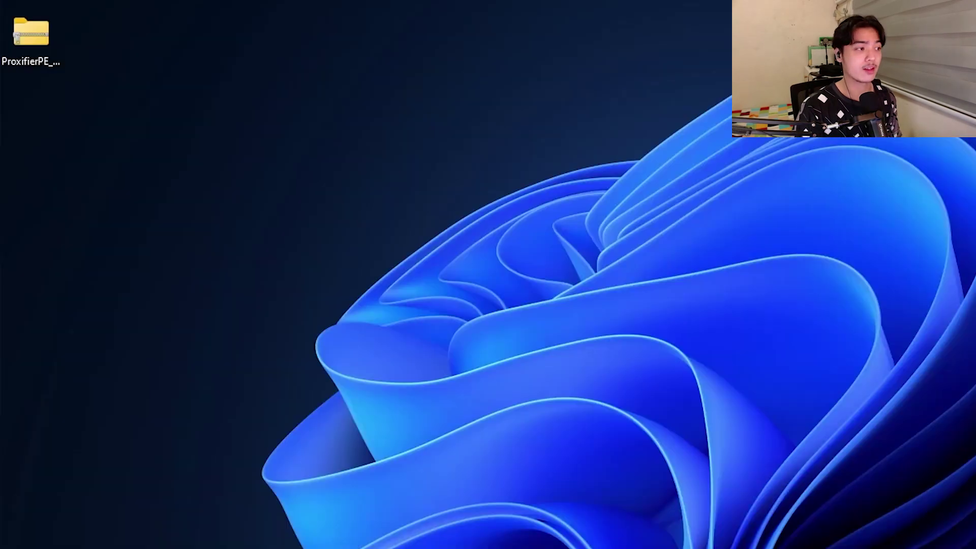
left_click_drag(31, 41, 655, 142)
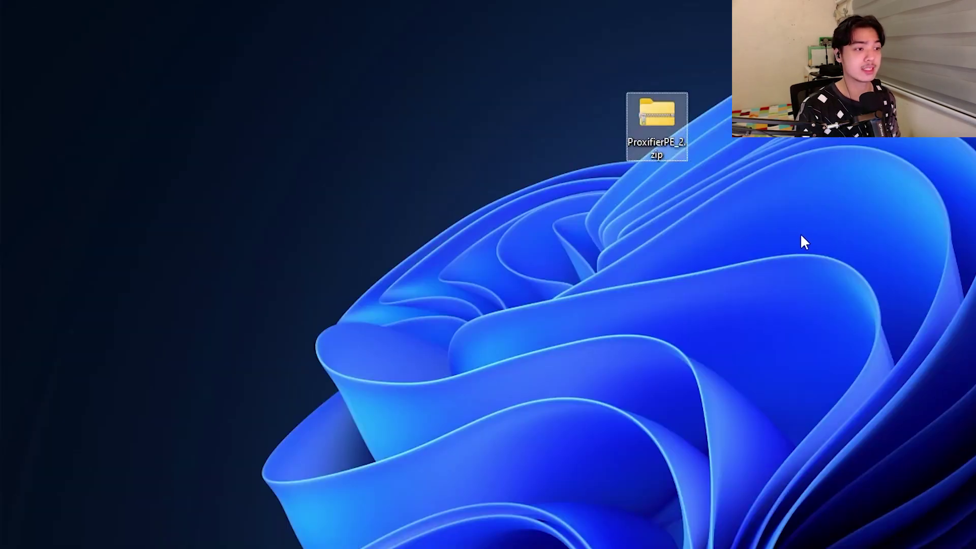
right_click(654, 131)
mouse_move(804, 288)
left_click(895, 323)
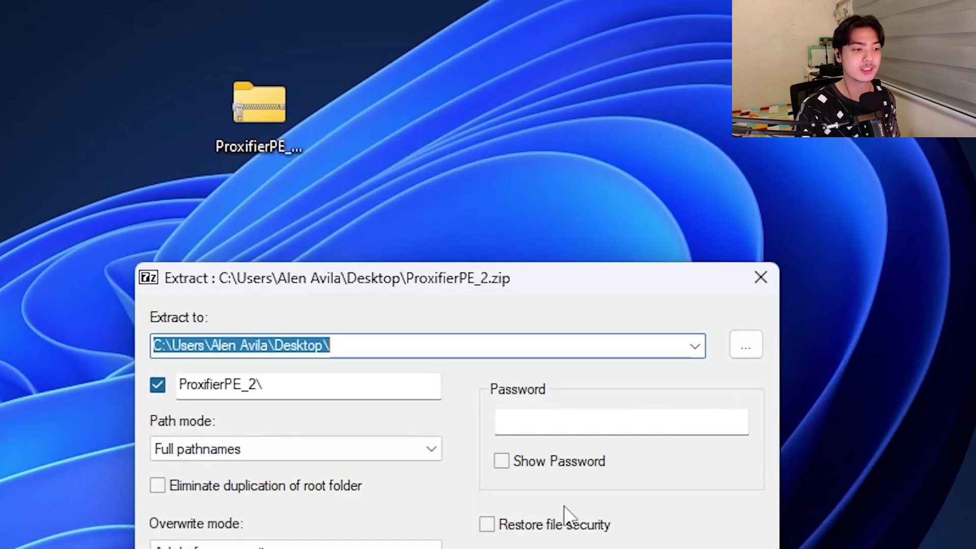
key("Return")
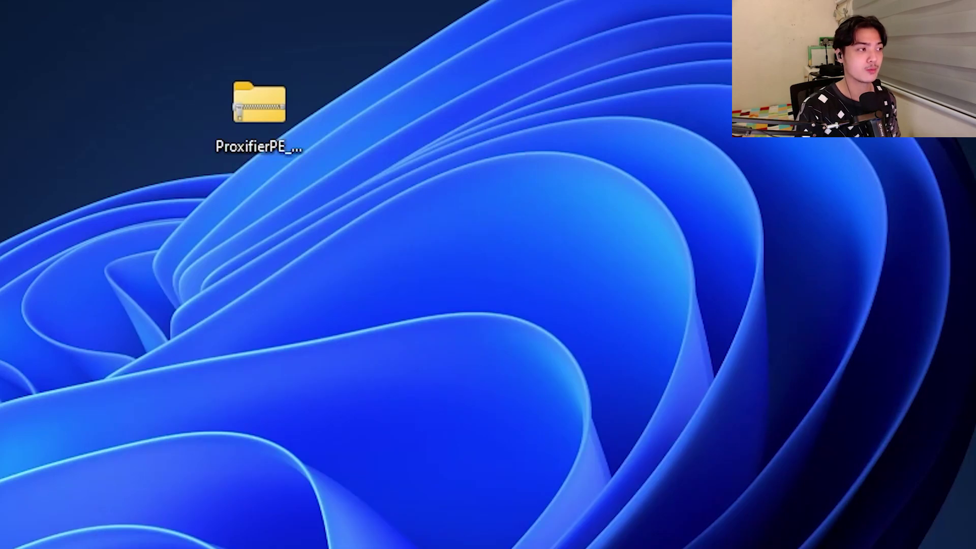
left_click_drag(351, 179, 352, 115)
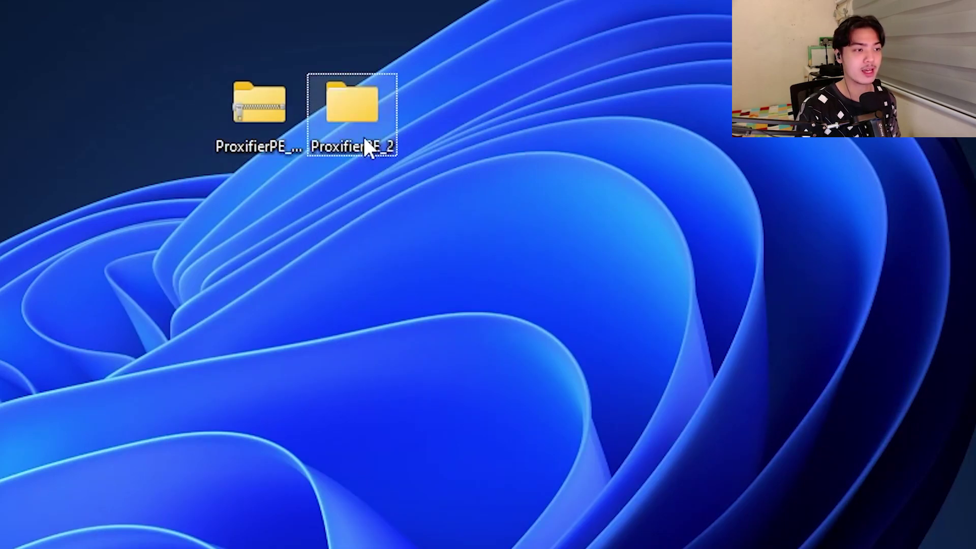
left_click(568, 155)
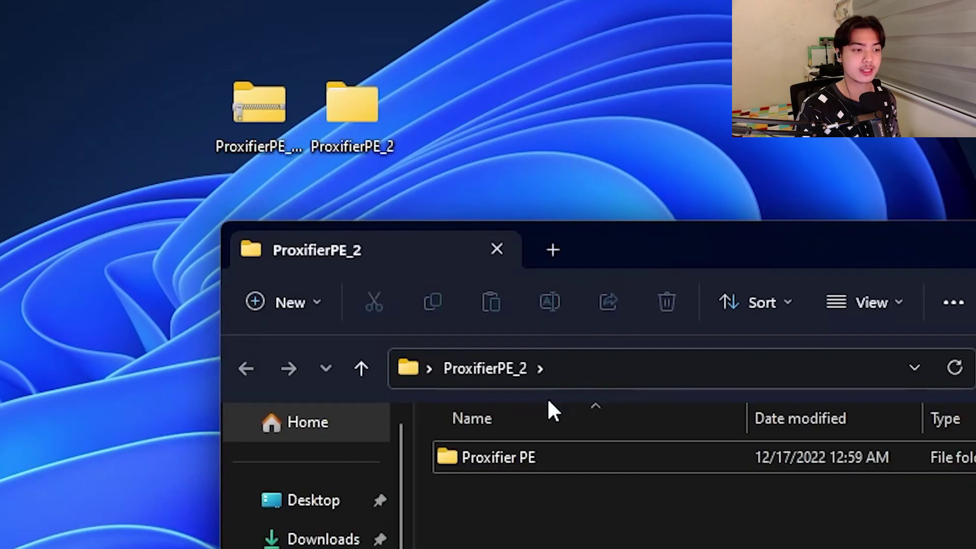
- In the ProxifierPE_2 window, open the Proxifier PE folder and launch Proxifier.exe
left_click_drag(808, 254, 478, 188)
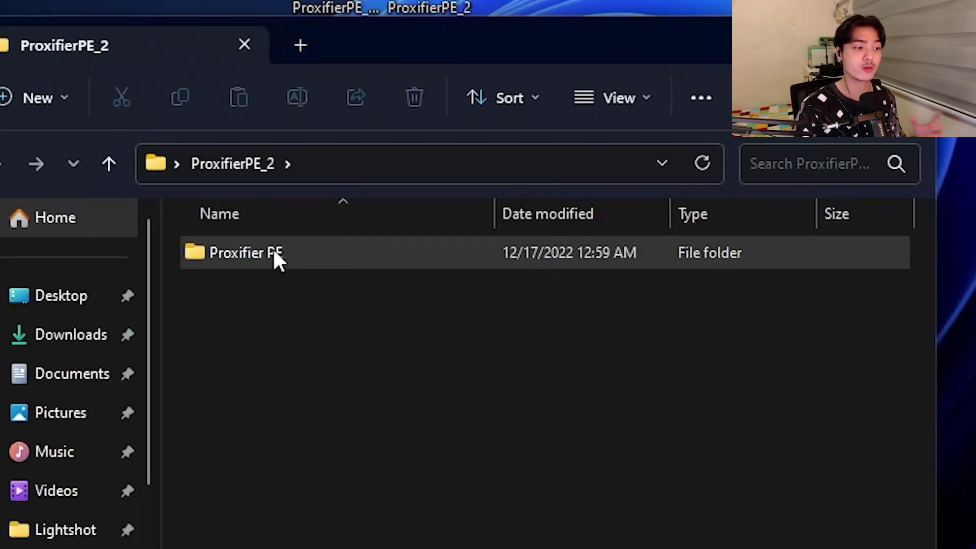
double_click(271, 250)
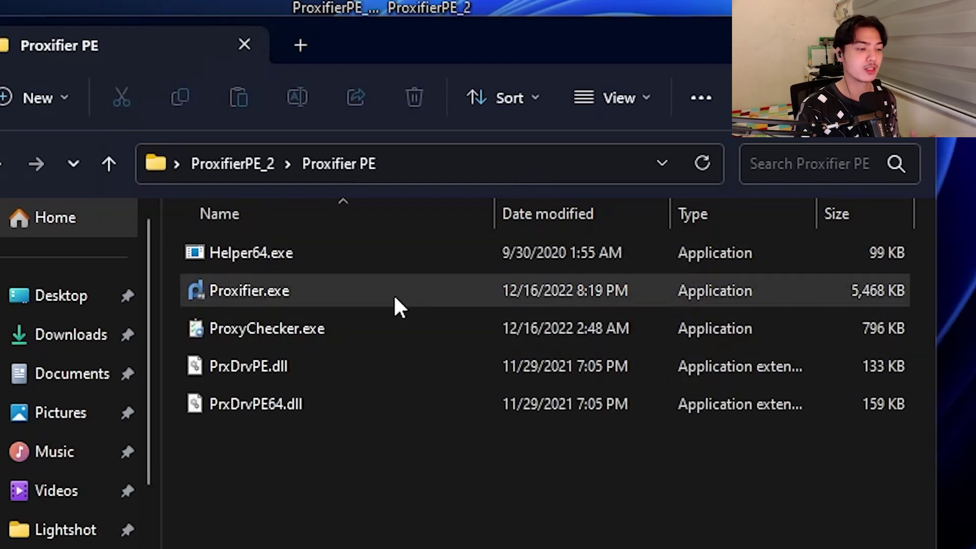
double_click(395, 299)
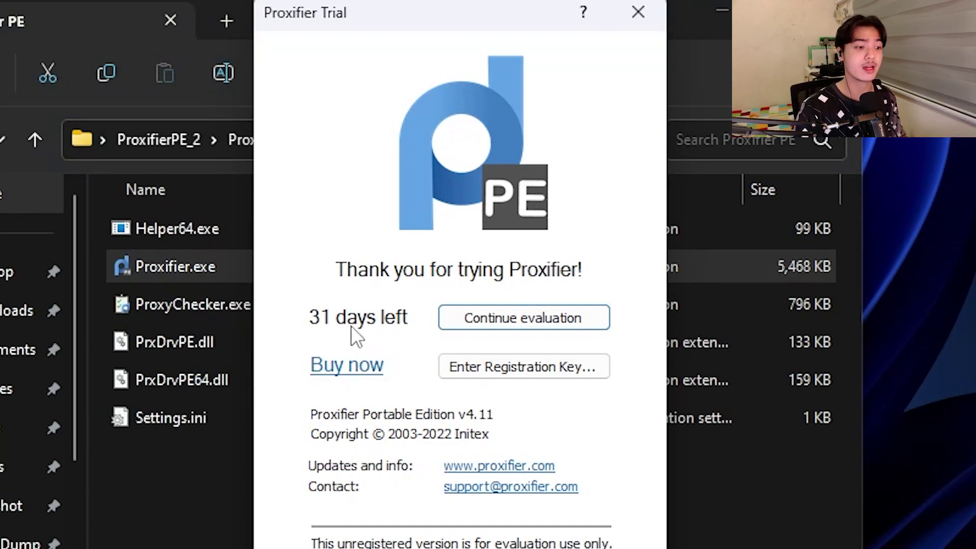
- Continue the Proxifier trial evaluation with 31 days remaining
left_click(546, 321)
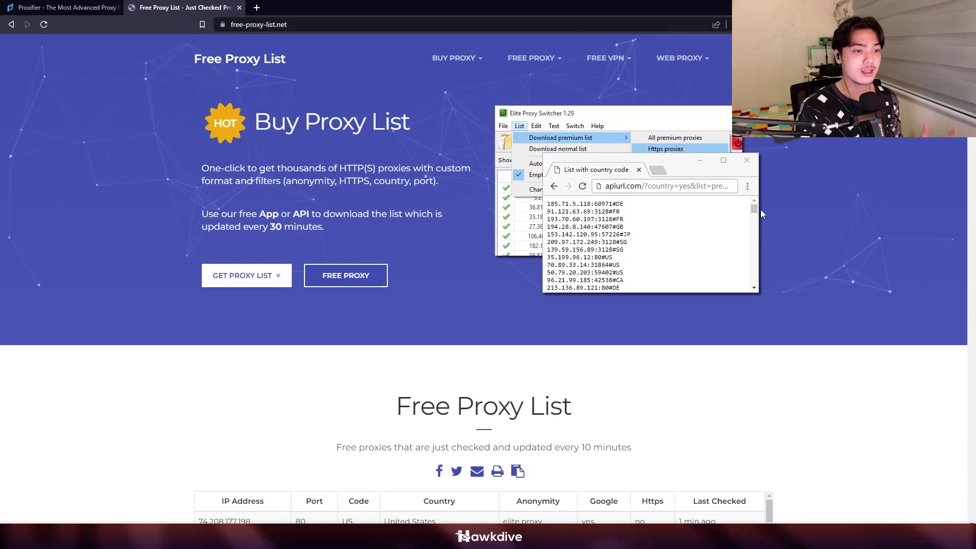
- Search the proxy table for Singapore and select proxy 91.229.114.137 with port 80
scroll(798, 227, "down", 8)
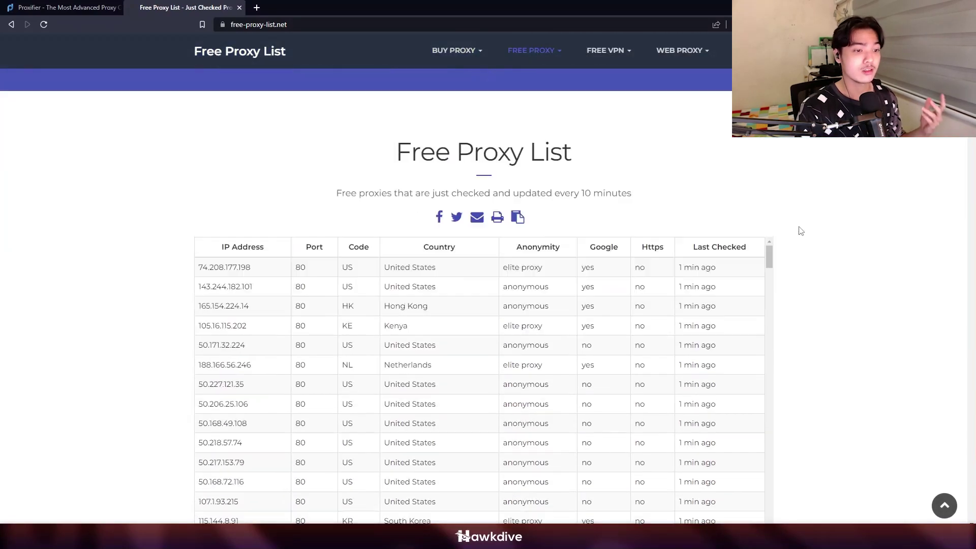
scroll(881, 286, "up", 4)
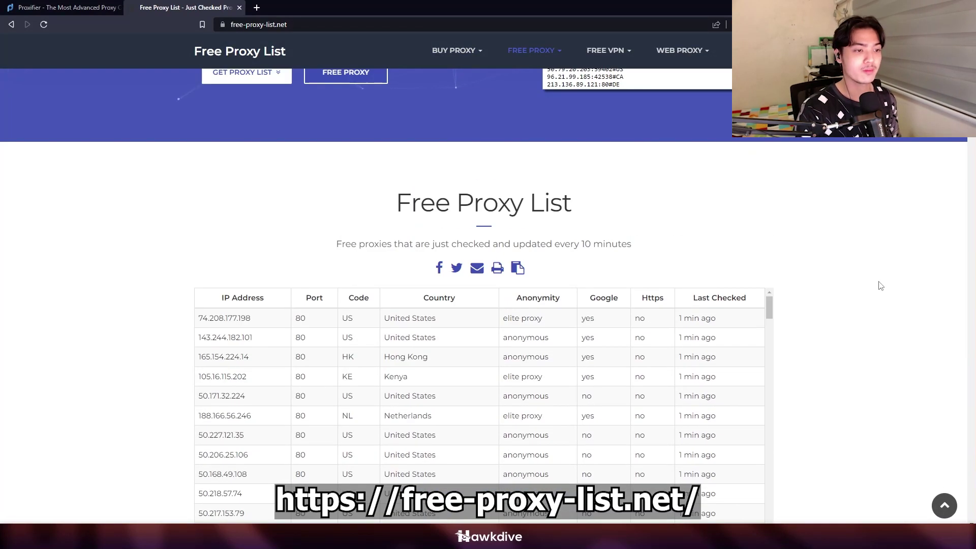
key("ctrl+f")
type("singapore")
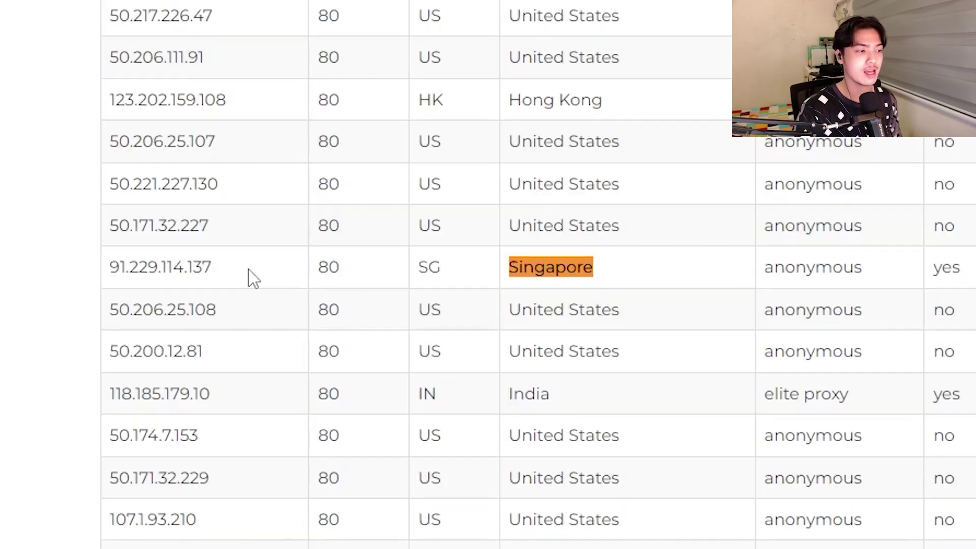
left_click_drag(256, 285, 198, 281)
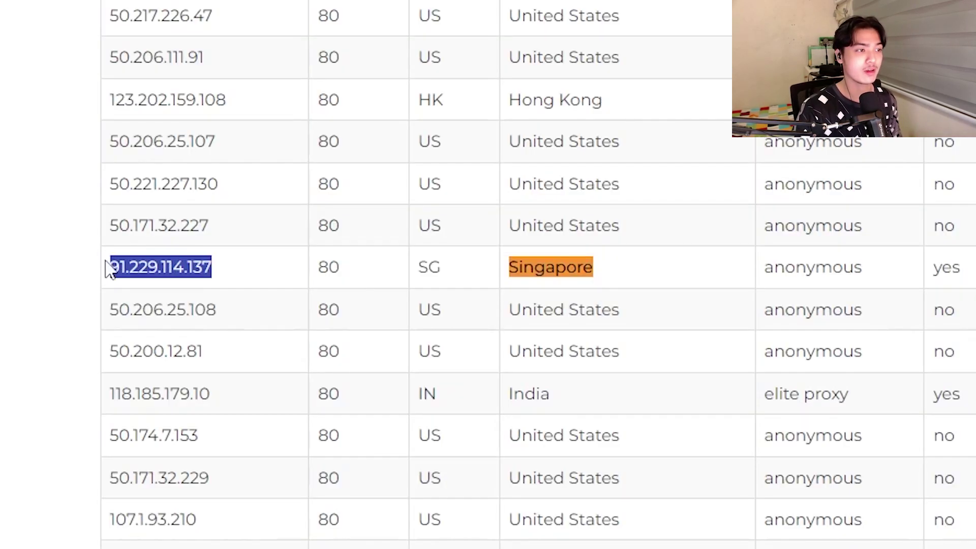
double_click(301, 282)
left_click_drag(328, 267, 179, 264)
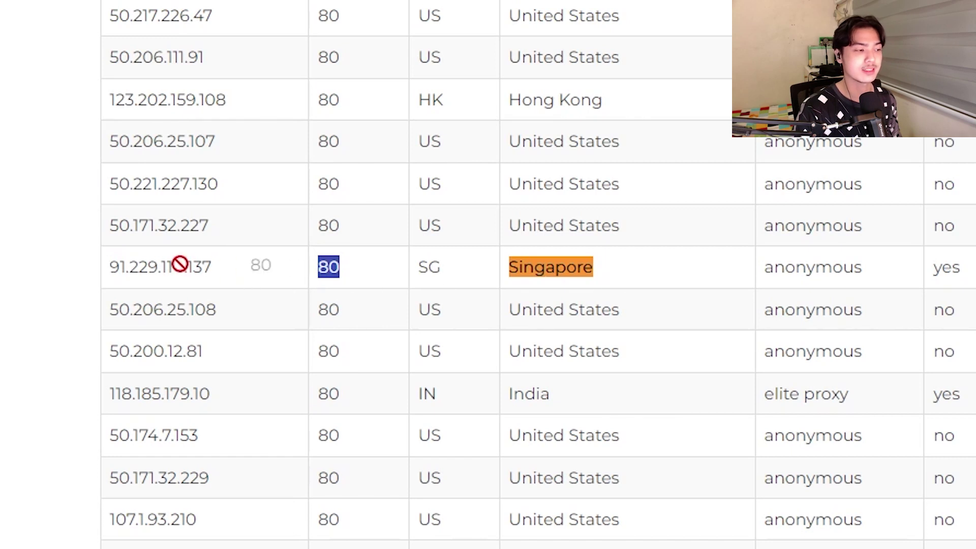
double_click(134, 267)
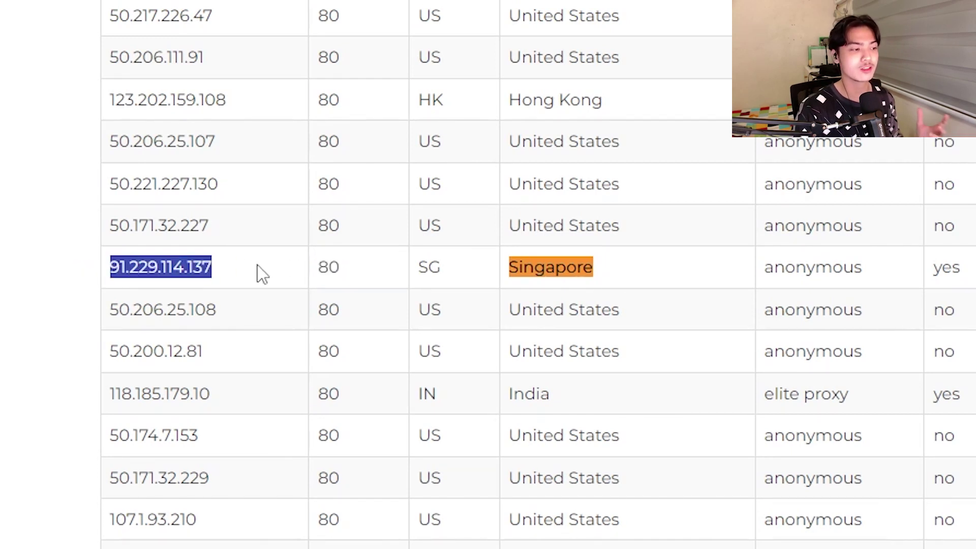
double_click(345, 269)
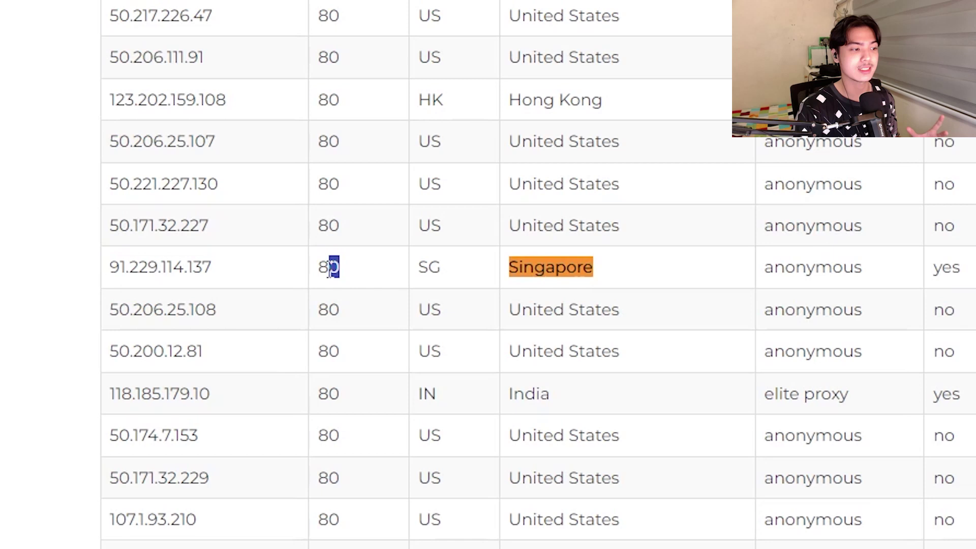
left_click(350, 275)
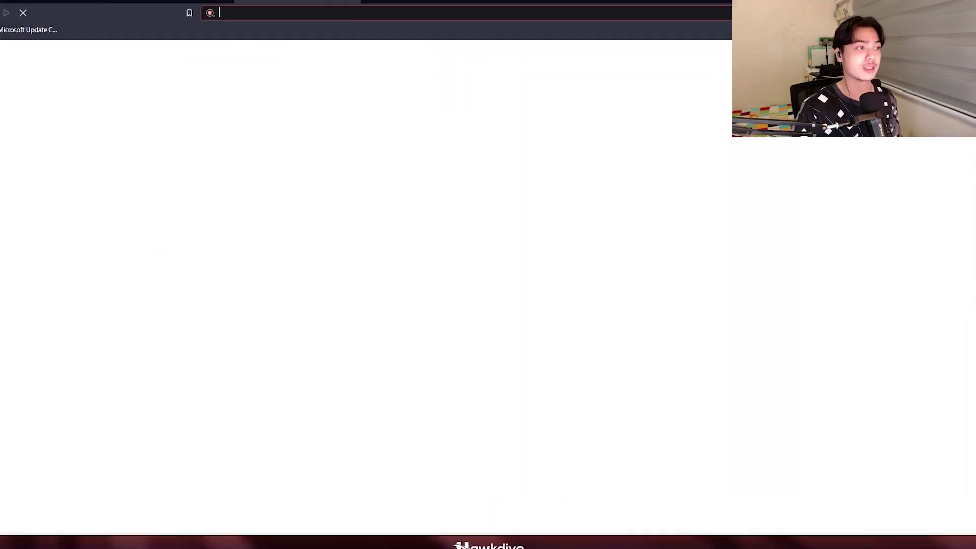
- Load proxy-seller.com and set the order's service type to Proxy IPv6
type("proxy-seller.com/")
key("Return")
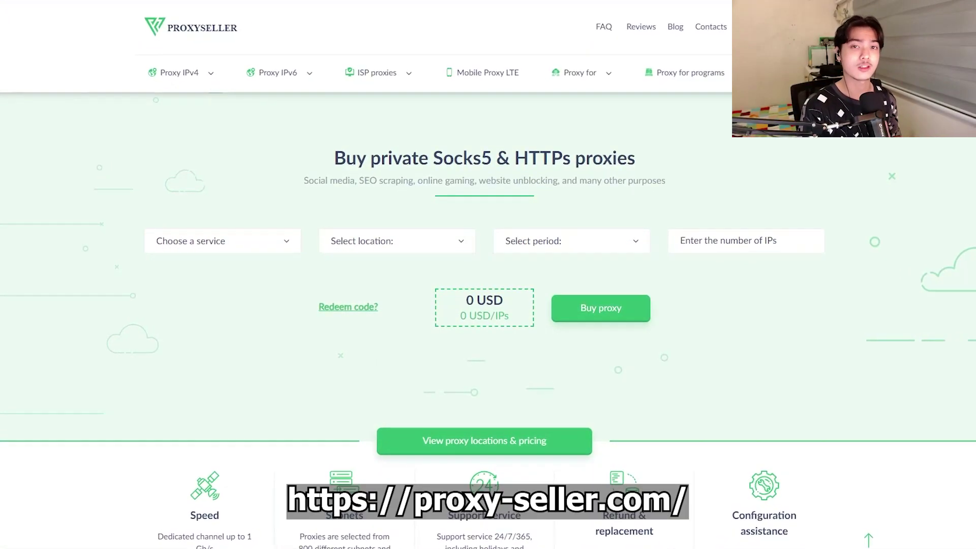
left_click(264, 237)
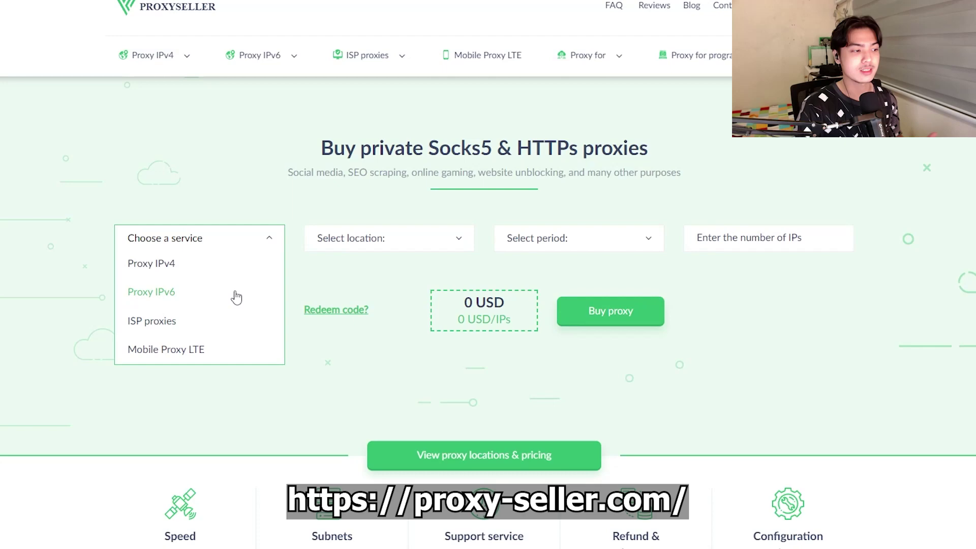
left_click(225, 322)
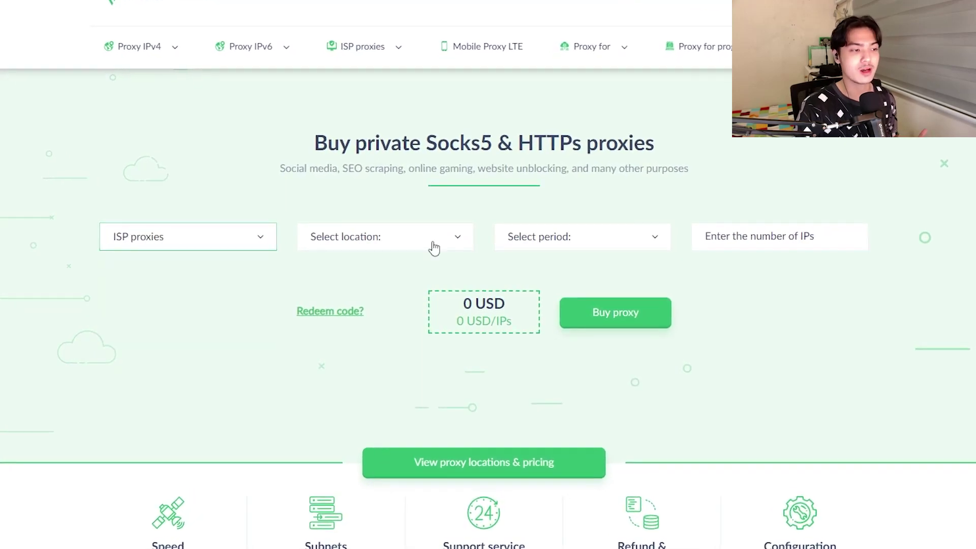
left_click(433, 248)
left_click(192, 244)
left_click(253, 286)
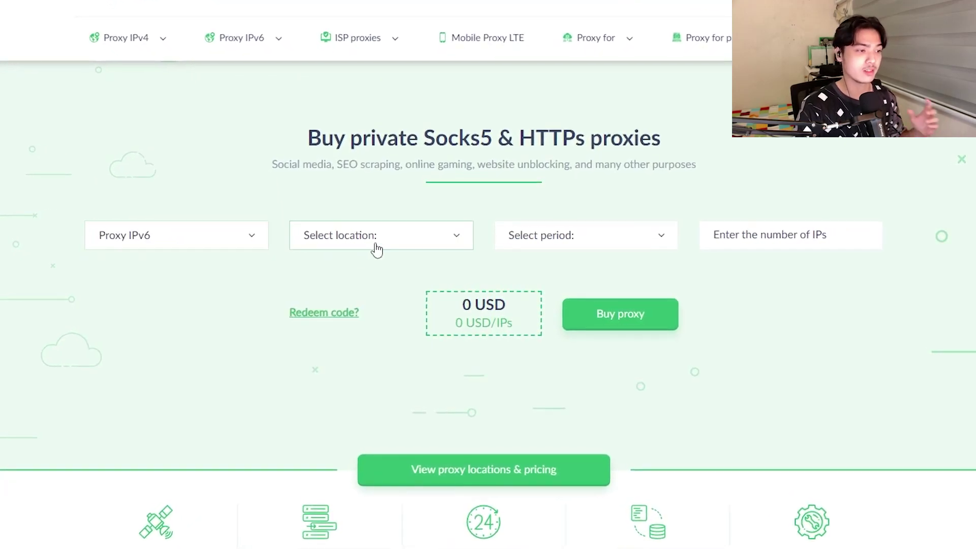
- Choose Singapore as the location and a 12 months rental period
left_click(376, 249)
scroll(407, 338, "down", 2)
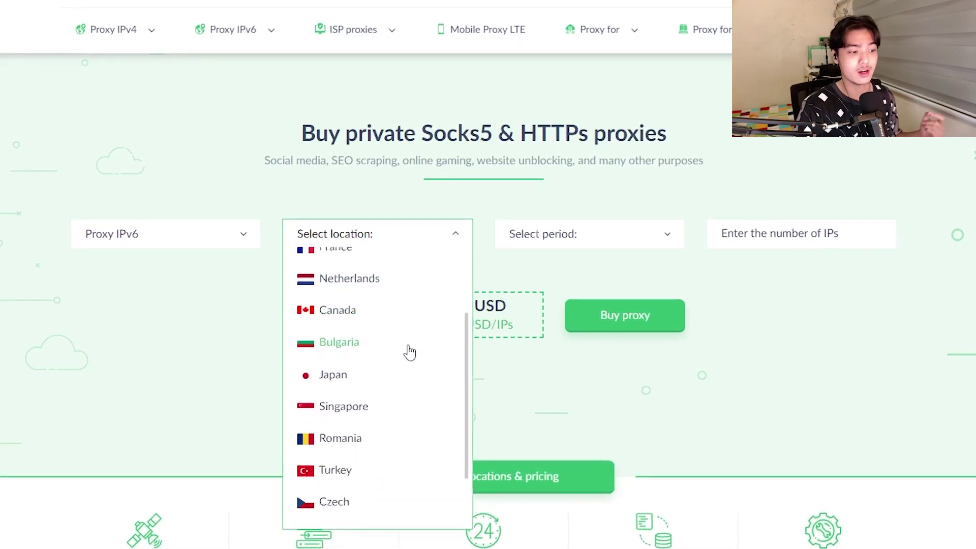
scroll(409, 351, "down", 1)
left_click(395, 382)
left_click(594, 245)
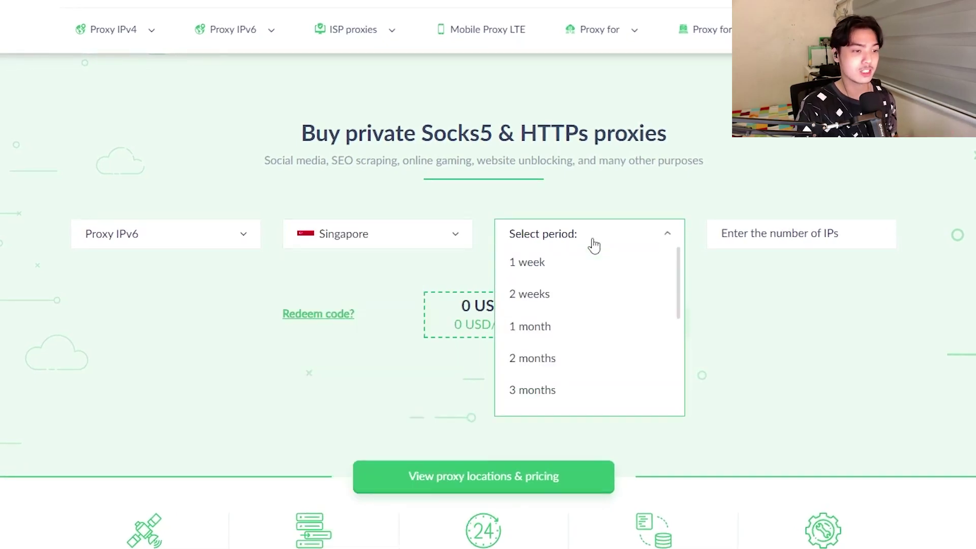
left_click(593, 483)
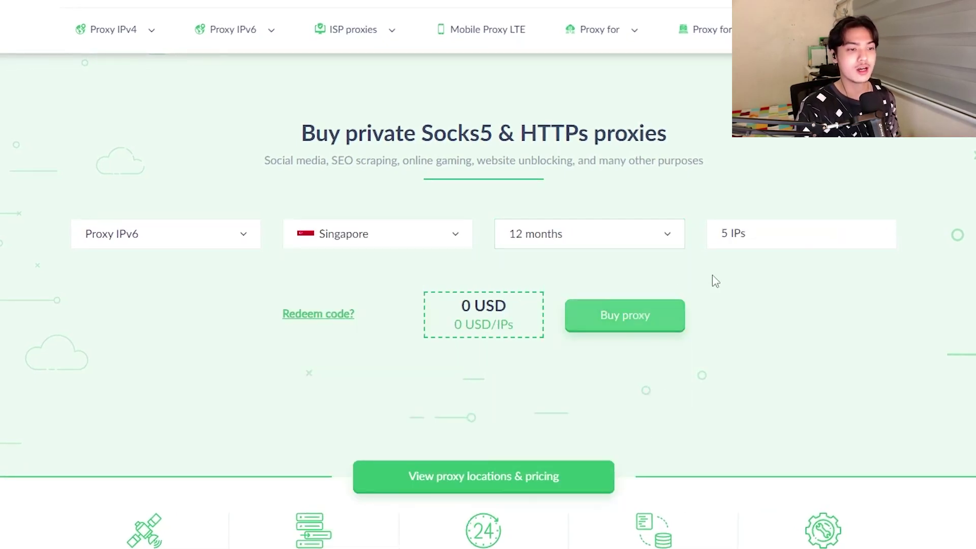
- Set the number of IPs to 1, giving a quote of 8.45 USD
left_click(811, 235)
triple_click(810, 236)
type("3")
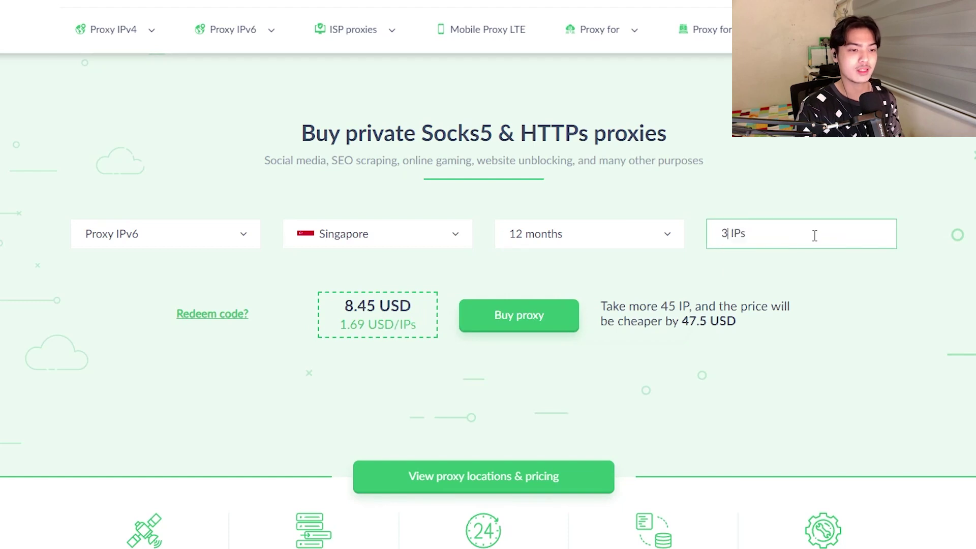
key("ctrl+a")
type("1")
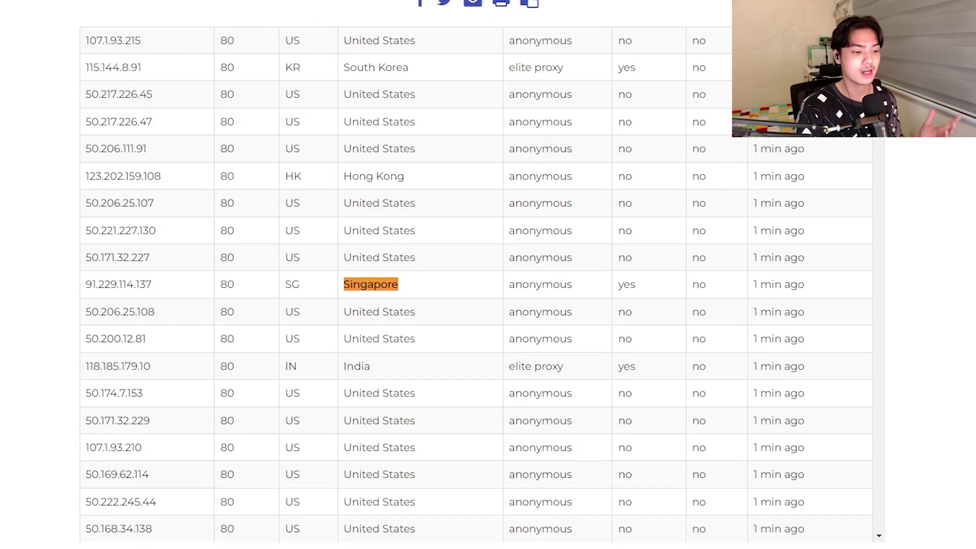
- Switch back to Proxifier and look over the Profile menu and connection actions
key("alt+Tab")
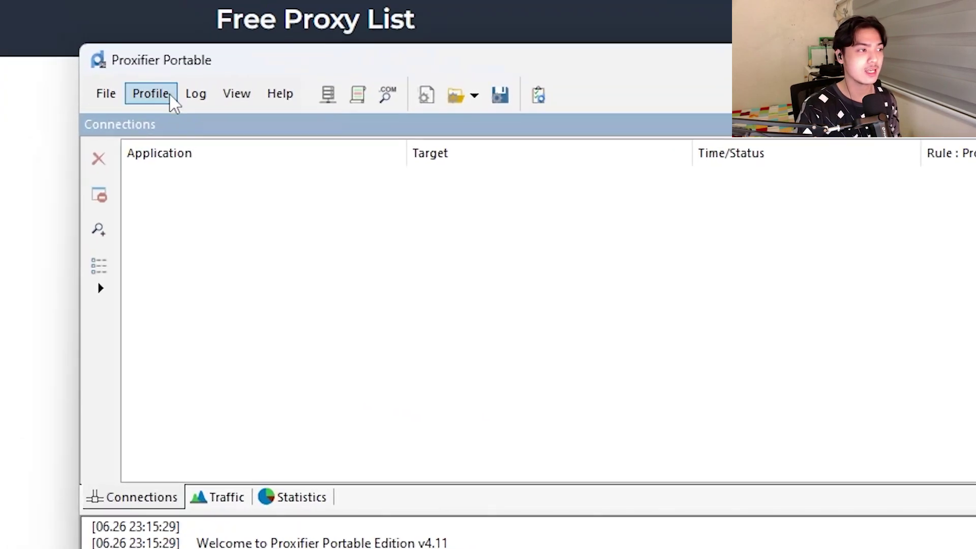
left_click(152, 94)
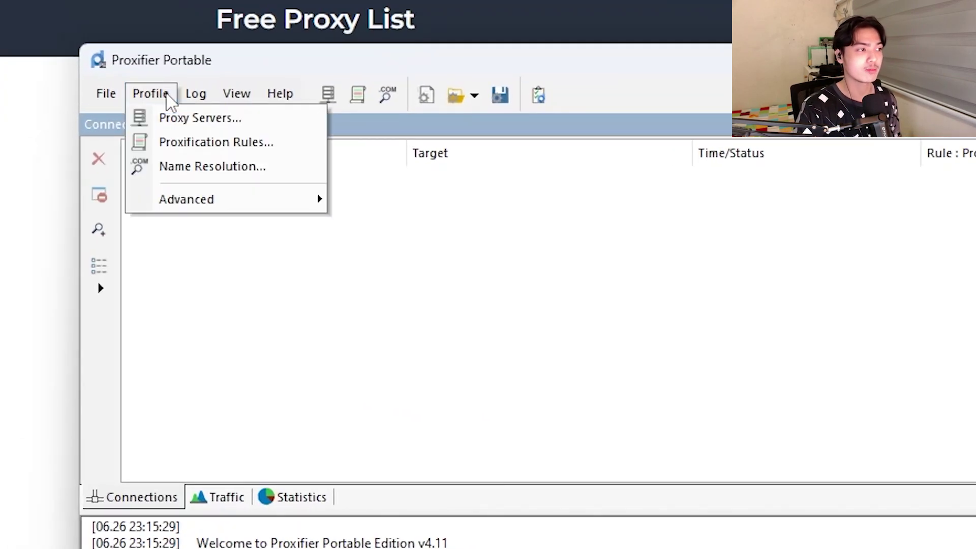
left_click(447, 234)
right_click(387, 246)
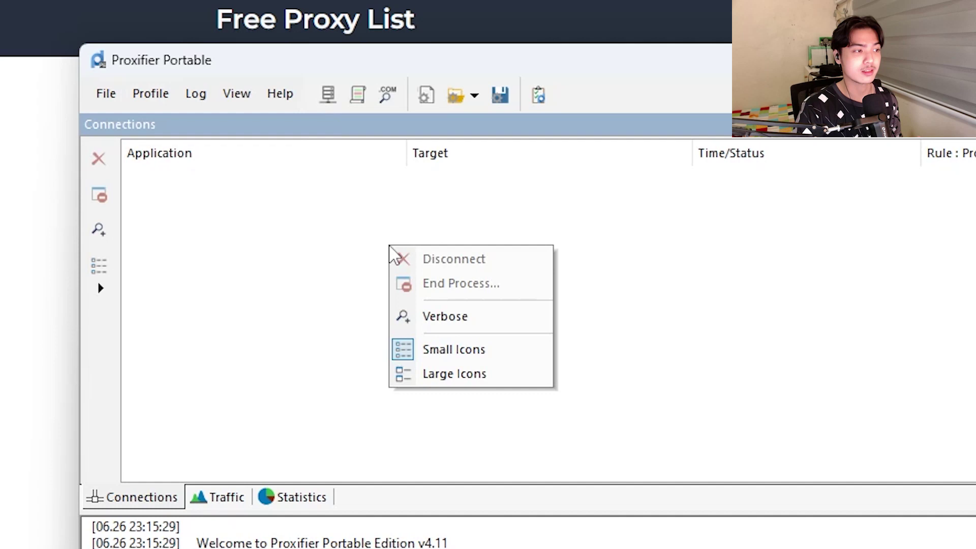
left_click(357, 259)
- Create a new profile, discarding the unsaved current profile's settings
left_click(104, 94)
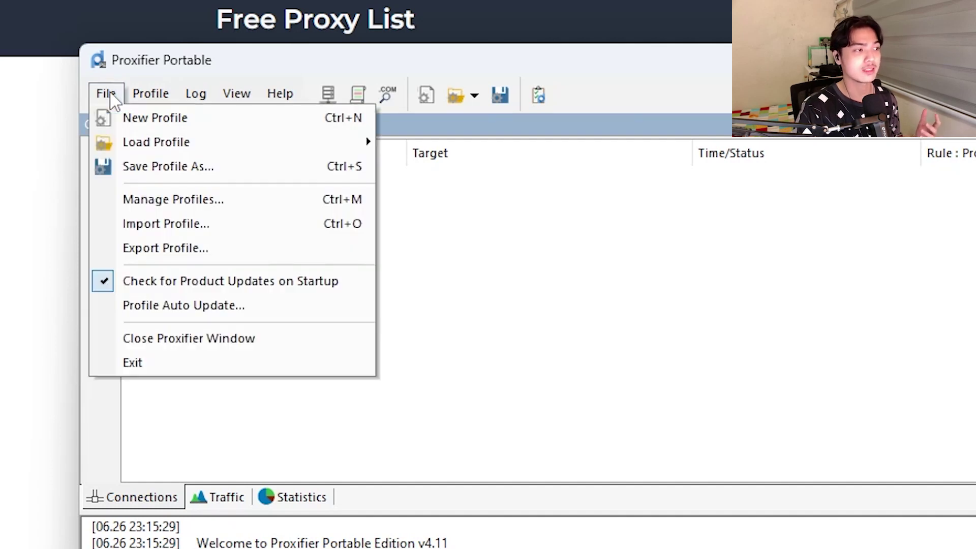
left_click(116, 124)
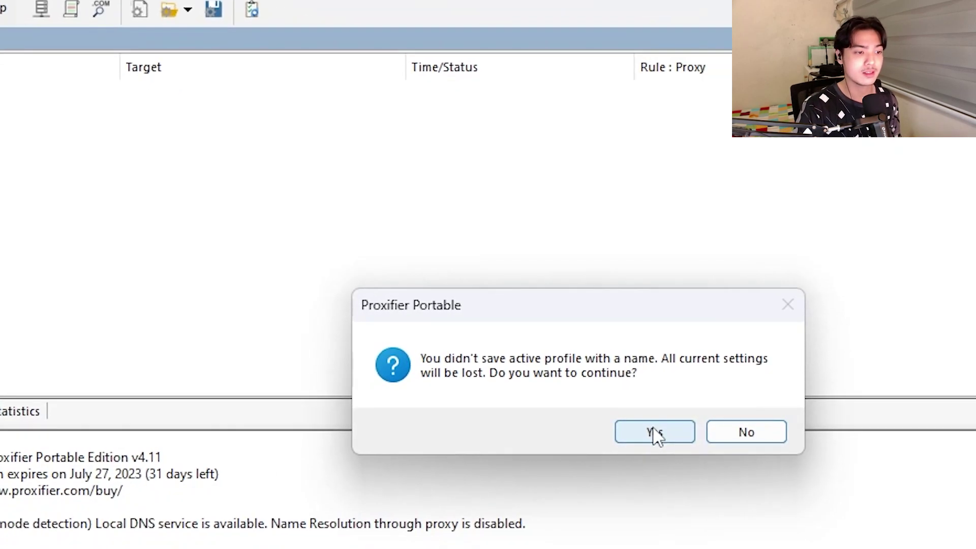
left_click(940, 514)
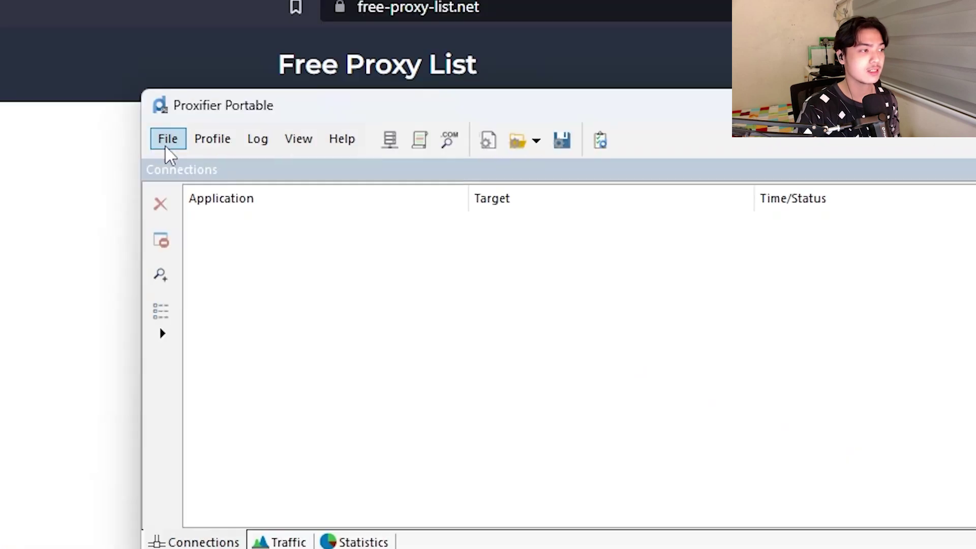
- Add a SOCKS Version 5 proxy server 91.229.114.137 on port 80
left_click(222, 147)
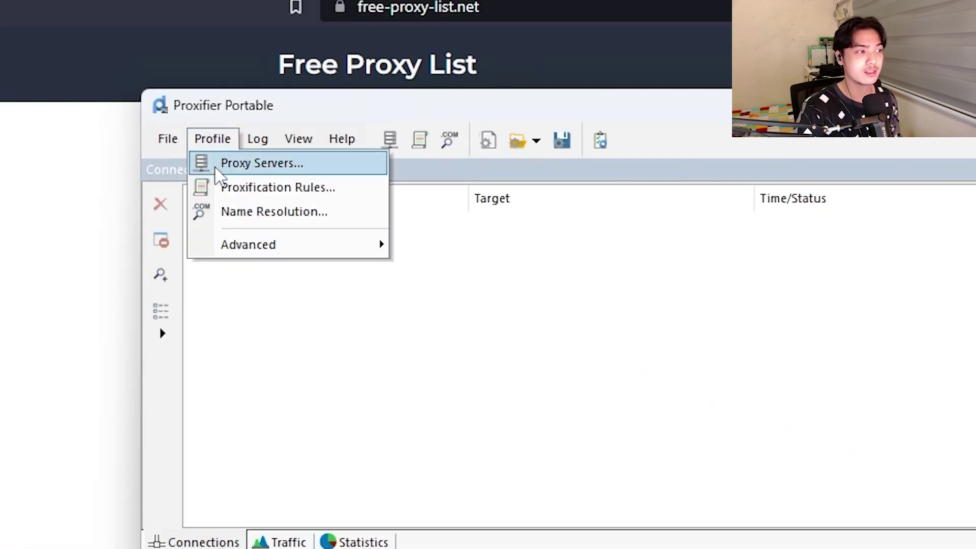
left_click(217, 170)
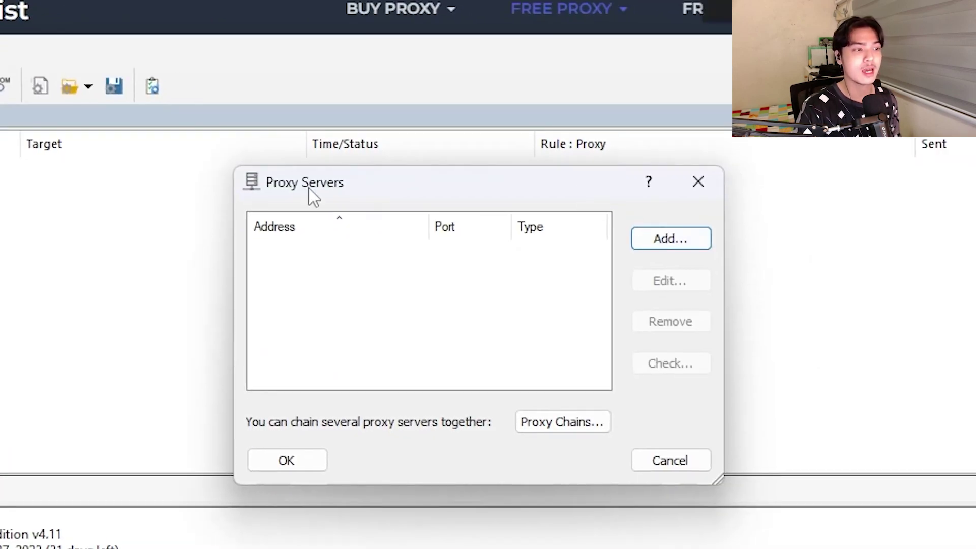
left_click(689, 244)
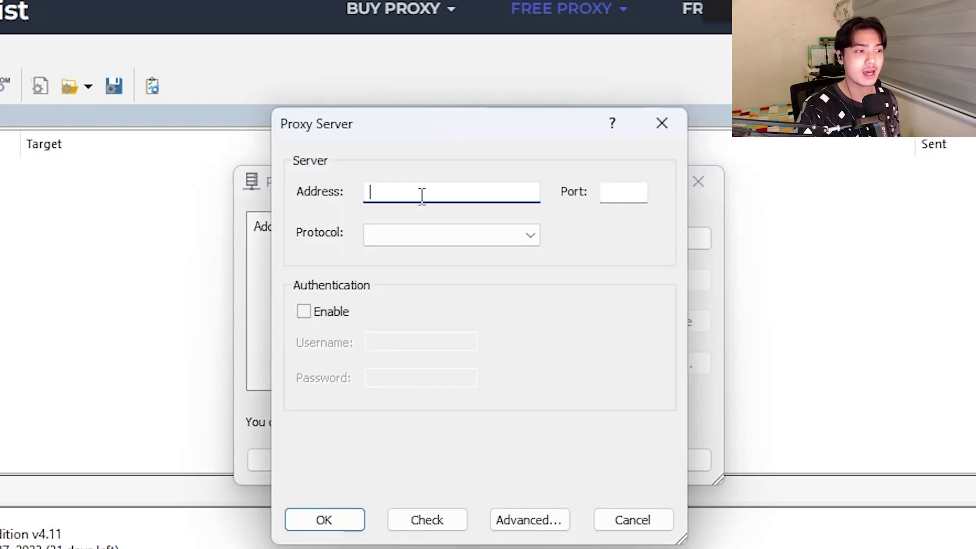
left_click(638, 192)
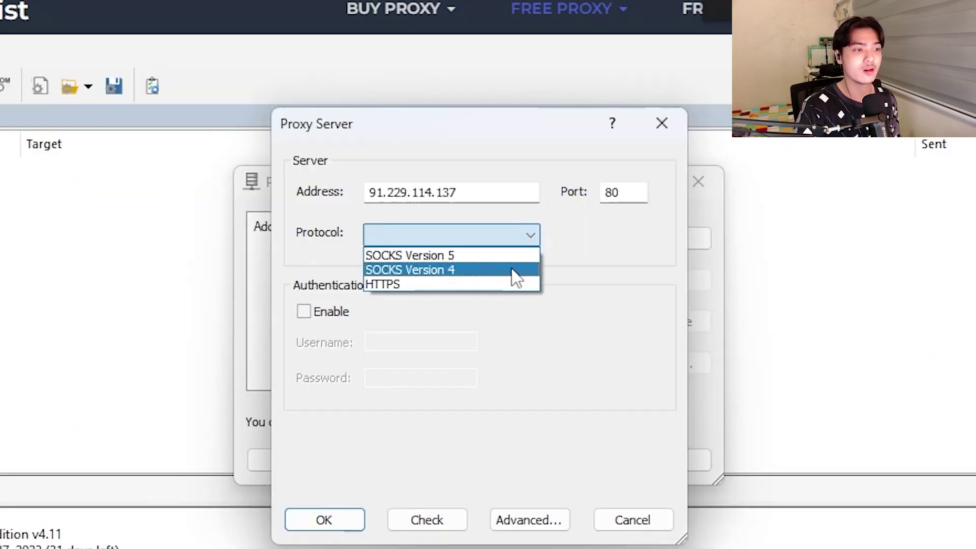
left_click(511, 255)
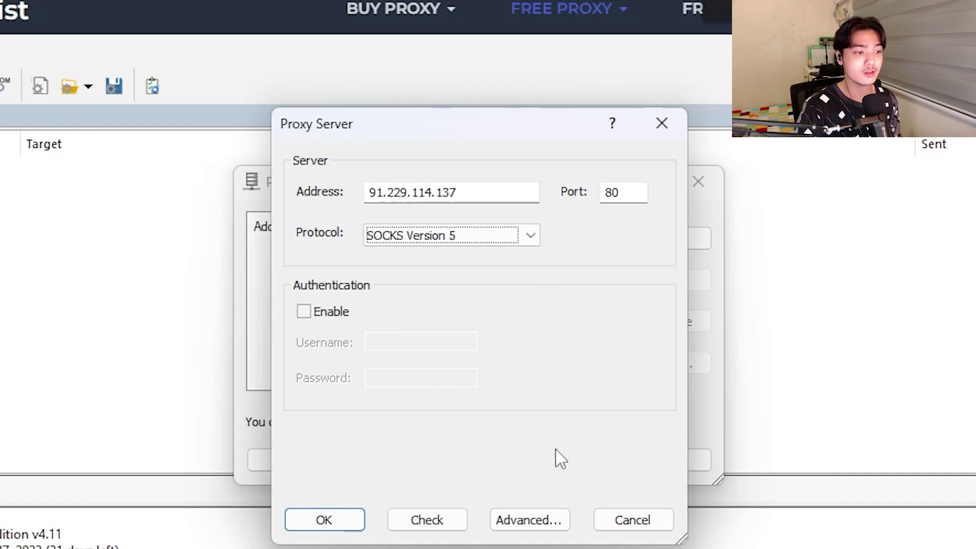
left_click(357, 521)
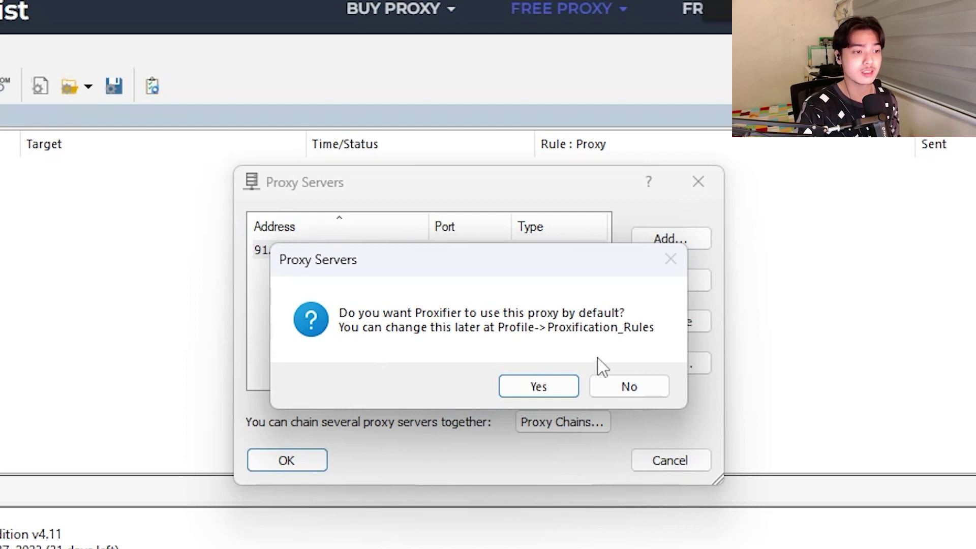
- Make the new proxy the default rule's action and close the Proxy Servers list
left_click(567, 392)
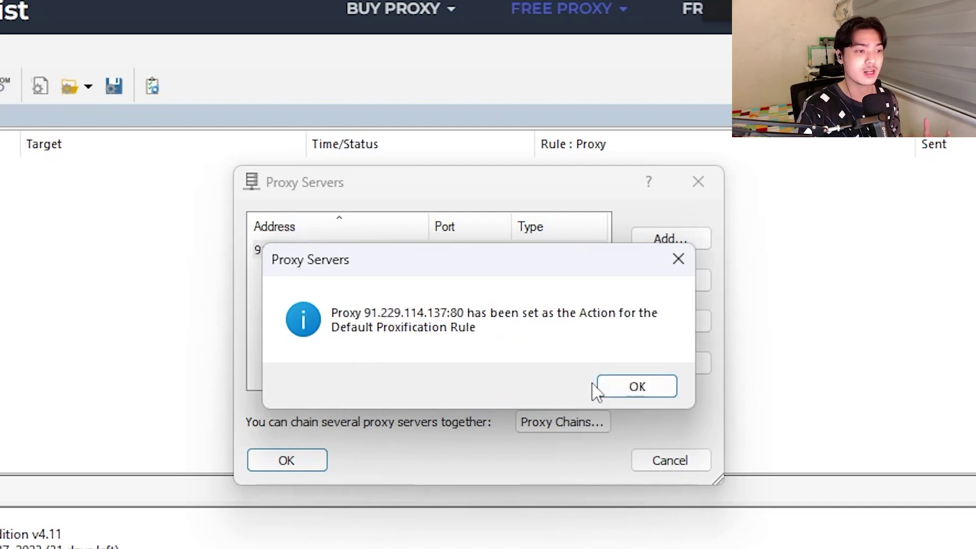
left_click(635, 394)
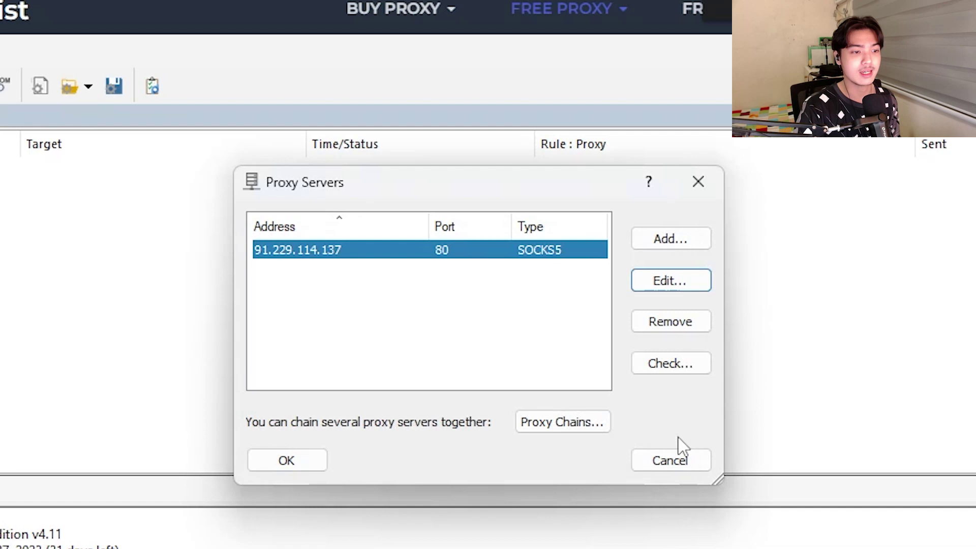
left_click(285, 461)
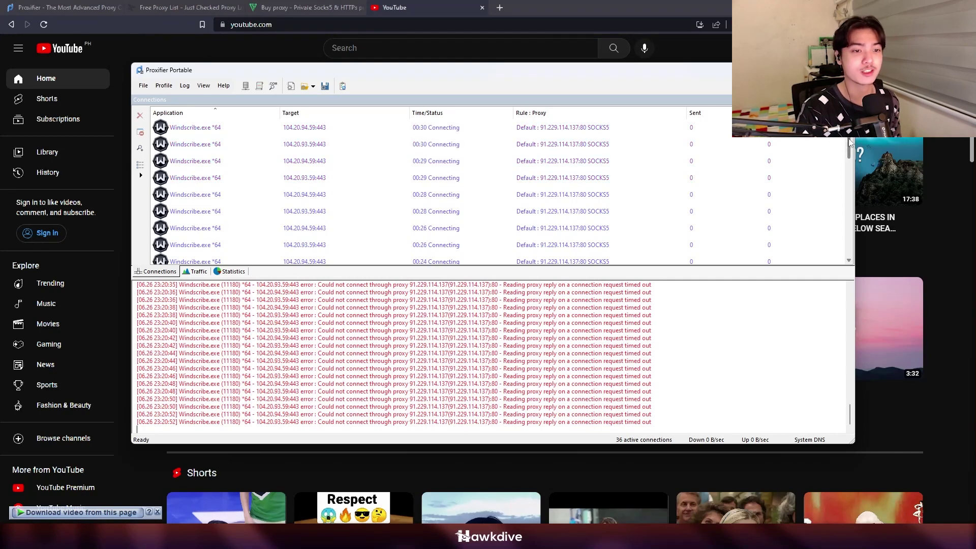
- Inspect the failing Windscribe.exe connections and select the proxy timeout errors in the log
mouse_move(849, 154)
left_mouse_down()
mouse_move(848, 248)
mouse_move(848, 150)
left_mouse_up()
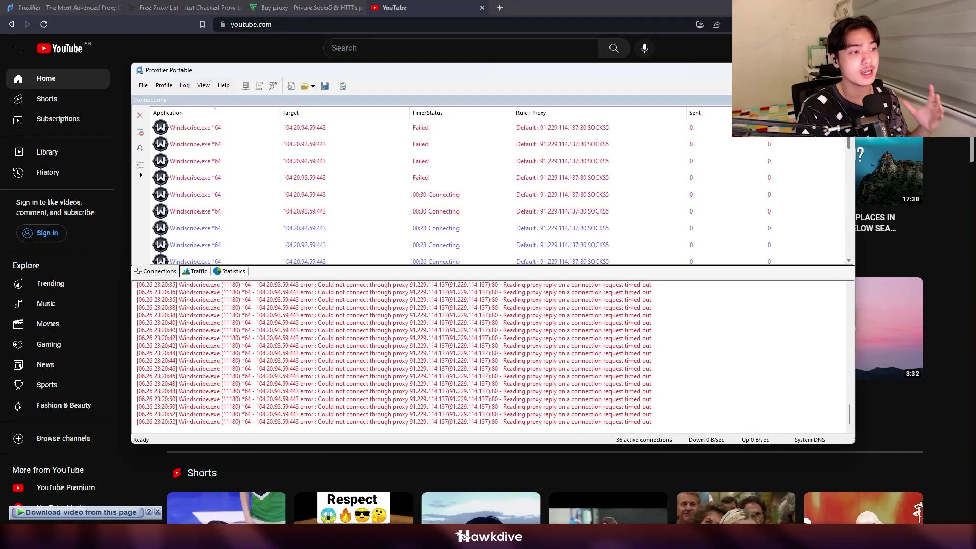
left_click(294, 133)
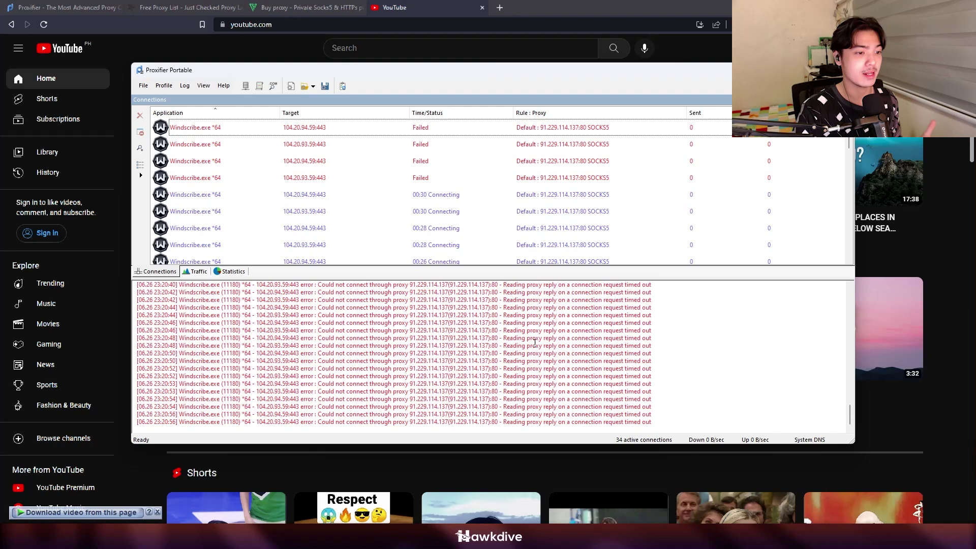
left_click_drag(735, 399, 571, 283)
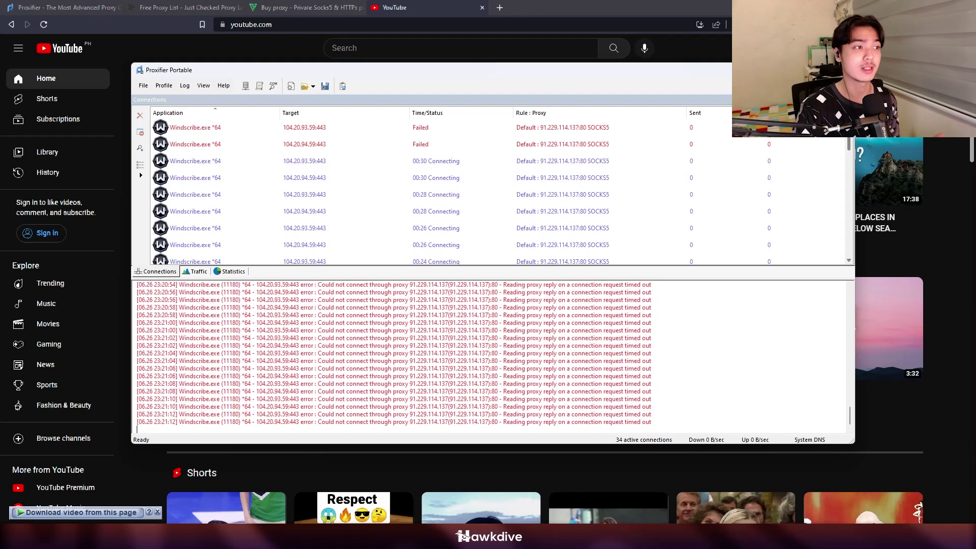
left_click(333, 7)
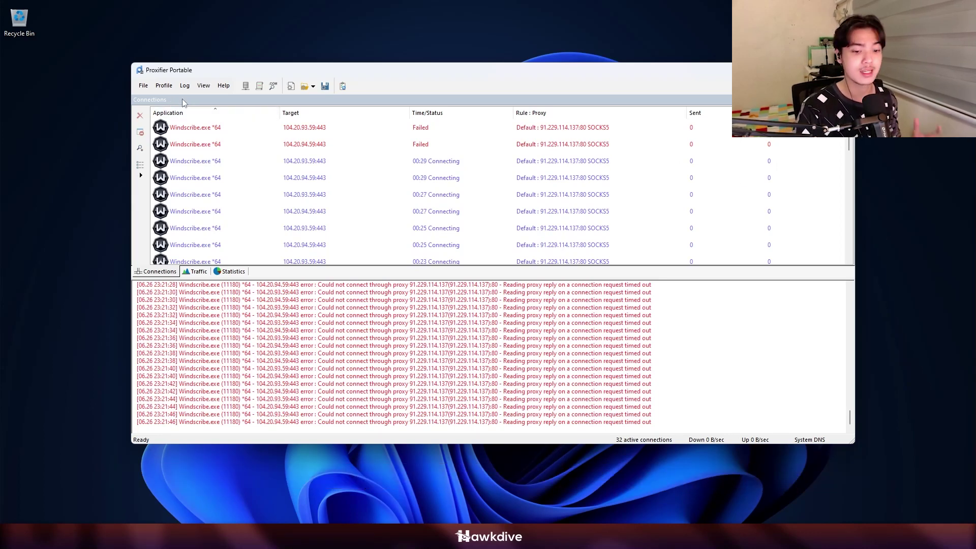
left_click(313, 537)
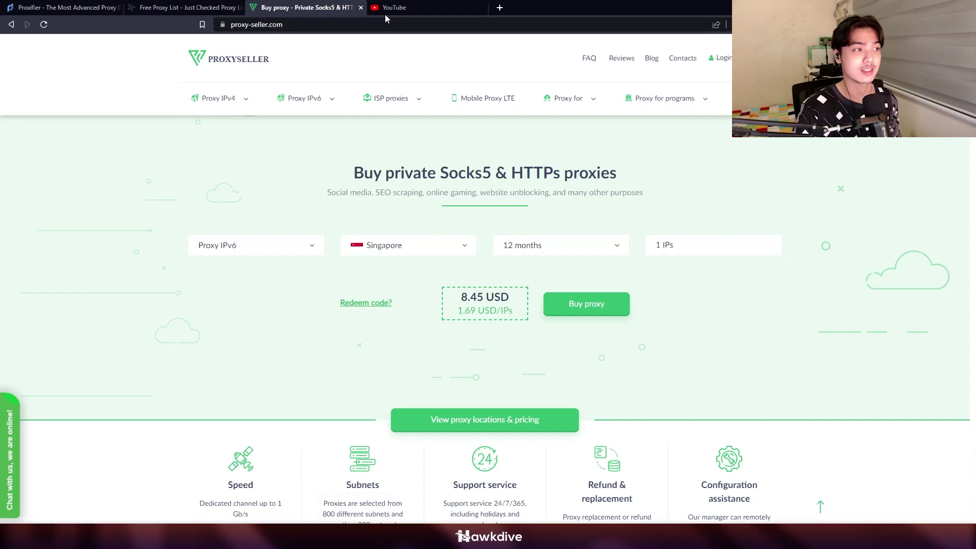
left_click(439, 5)
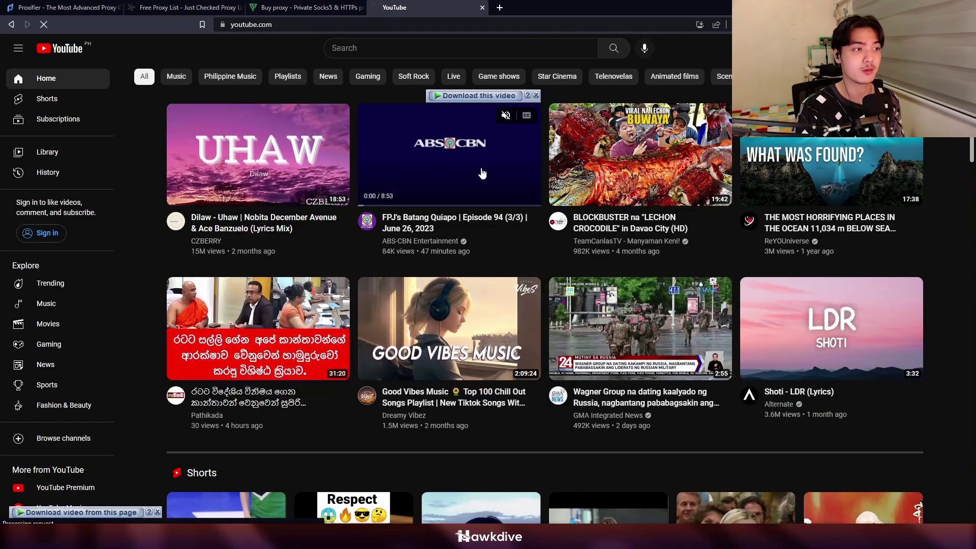
key("F5")
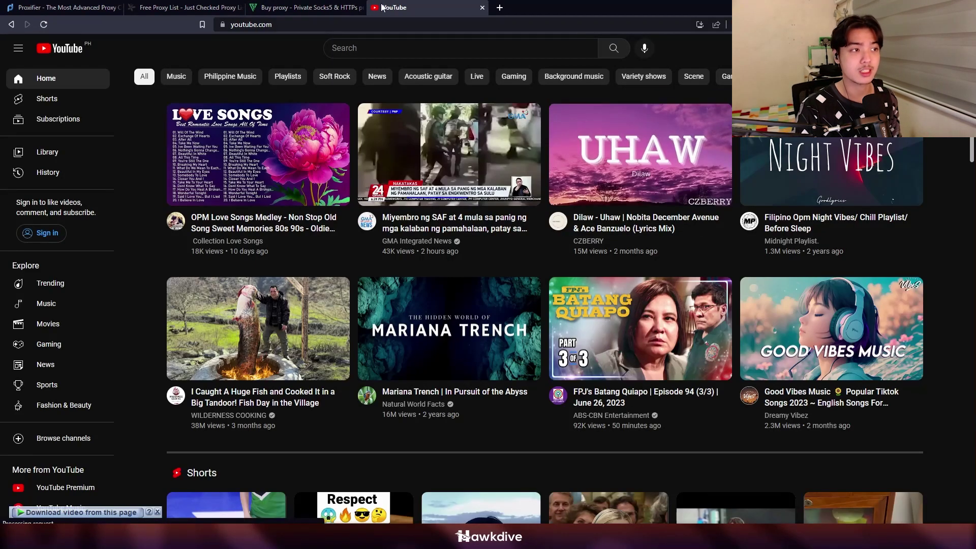
left_click(332, 4)
left_click(313, 536)
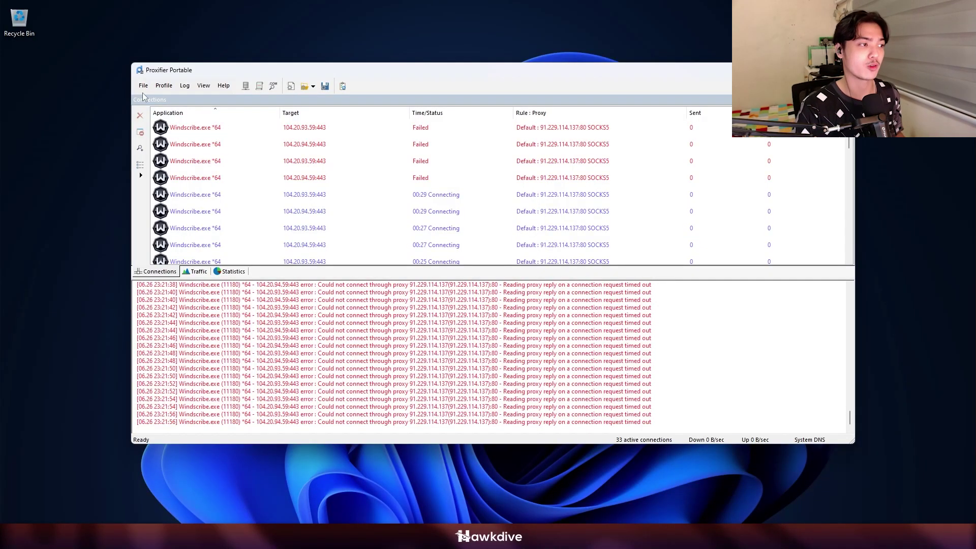
- Open the Proxification Rules and leave the Localhost rule set to Direct
left_click(158, 89)
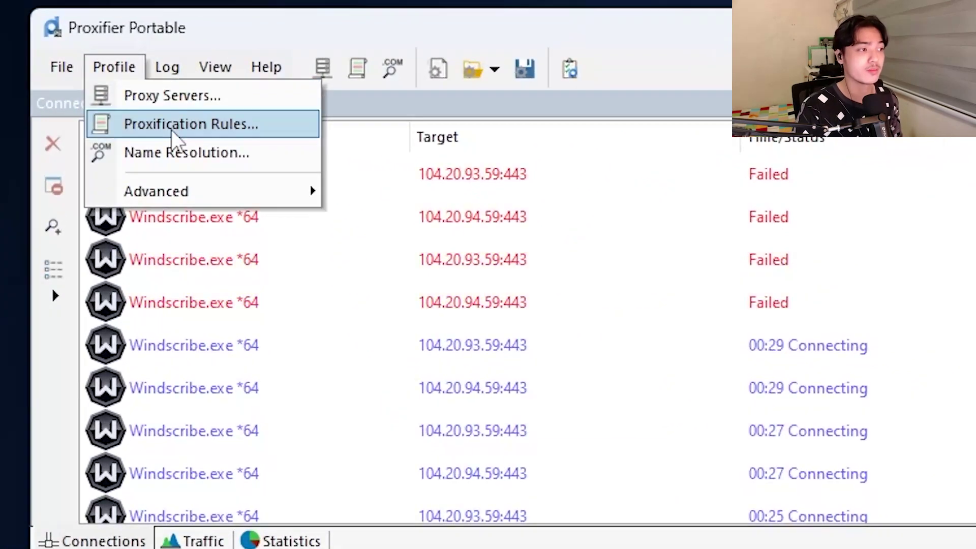
left_click(166, 118)
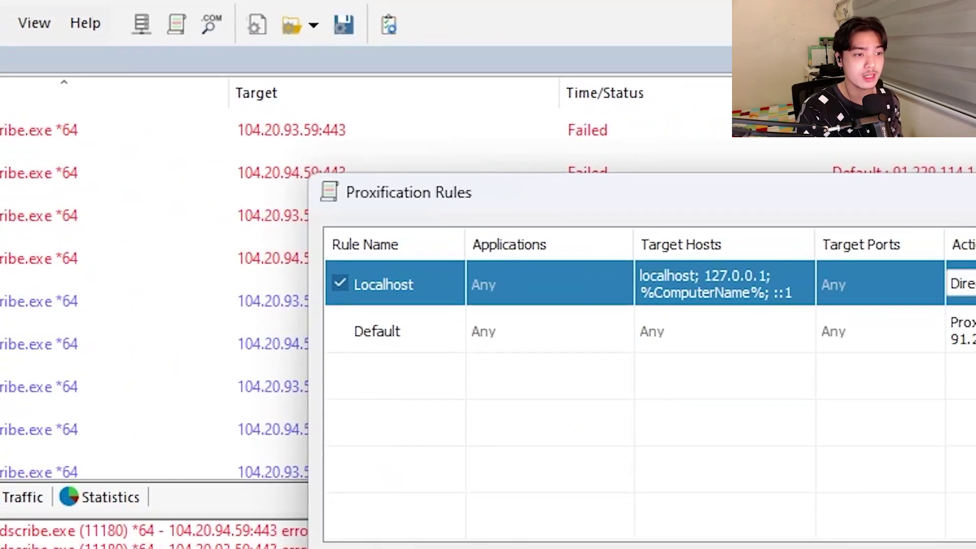
left_click(968, 284)
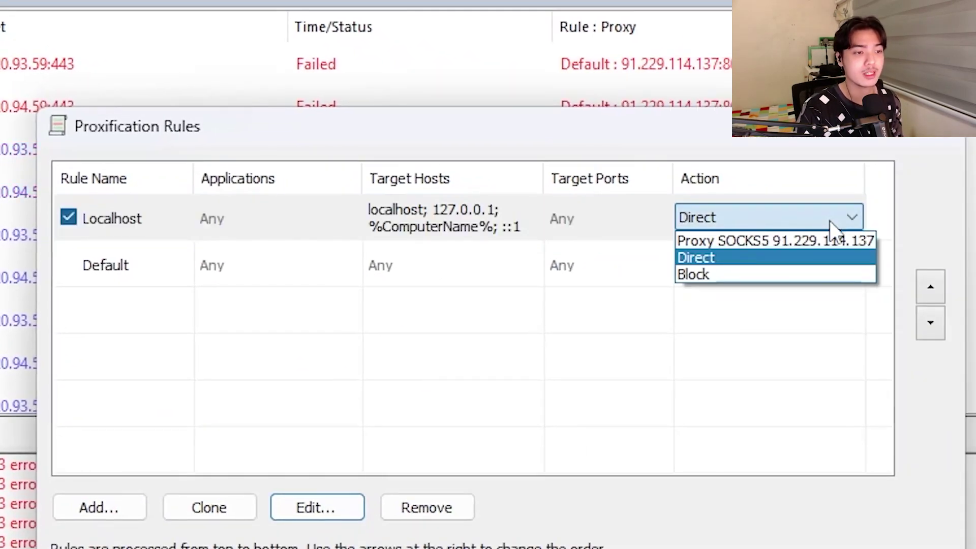
left_click(826, 224)
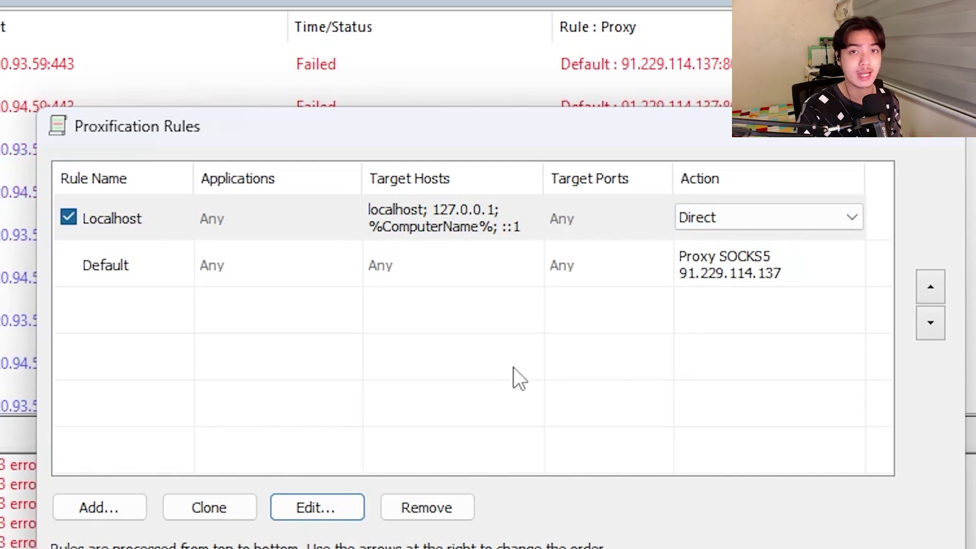
- Add an 'apex legends' rule routing r5apex_dx12.exe through Proxy SOCKS5 91.229.114.137
left_click(119, 514)
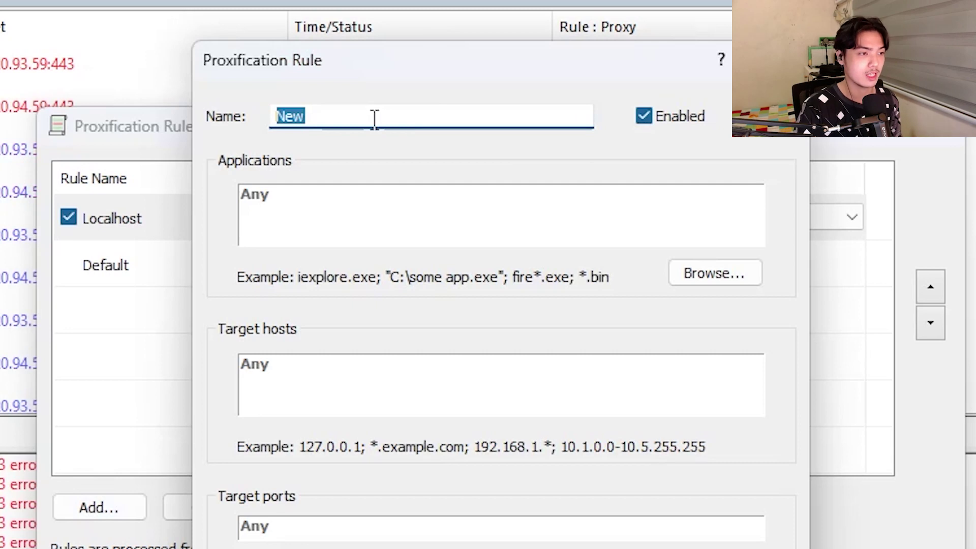
type("for")
key("BackSpace")
key("BackSpace")
key("BackSpace")
type("apex legends")
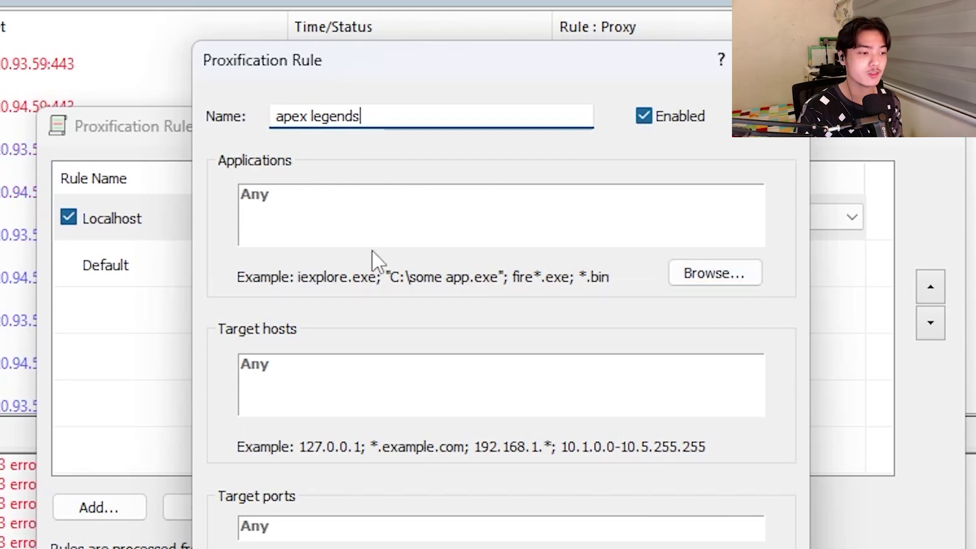
left_click(732, 273)
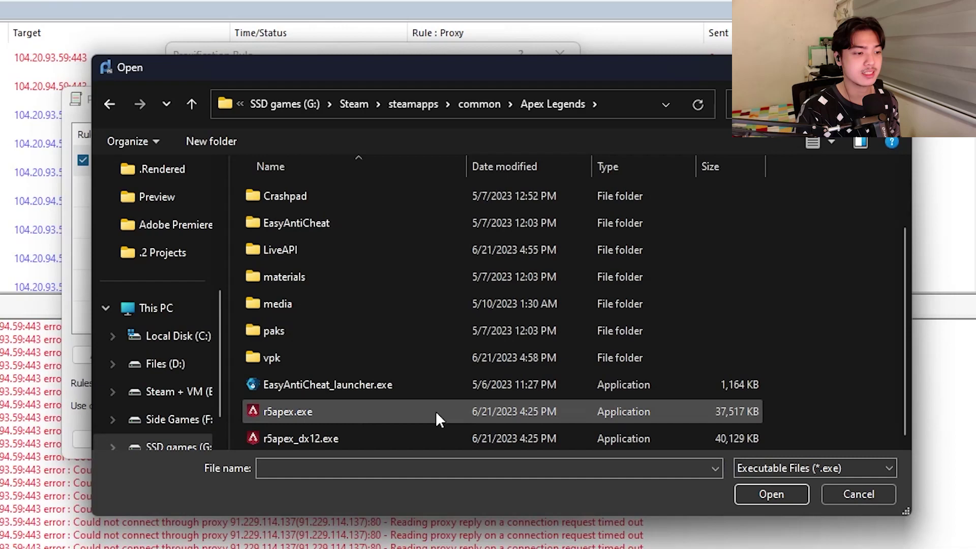
double_click(333, 438)
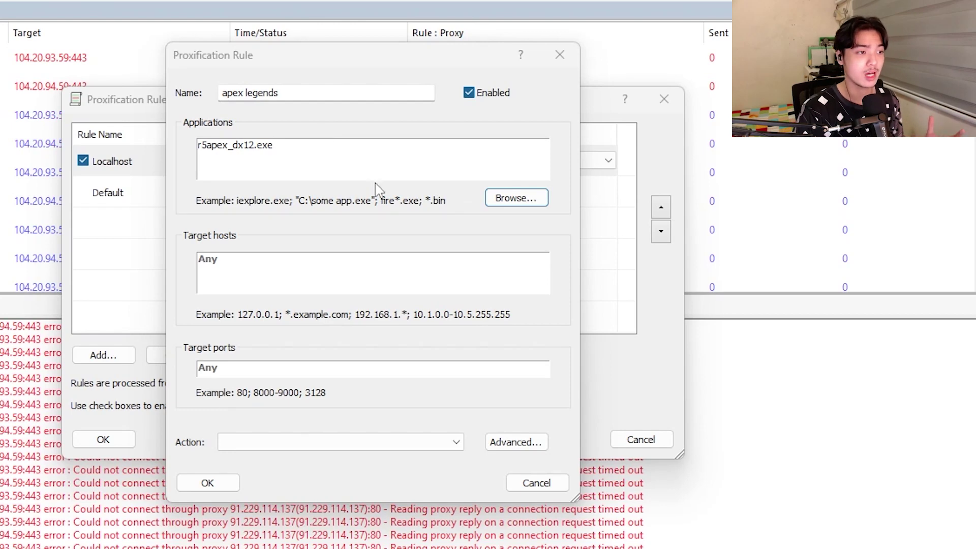
left_click(315, 442)
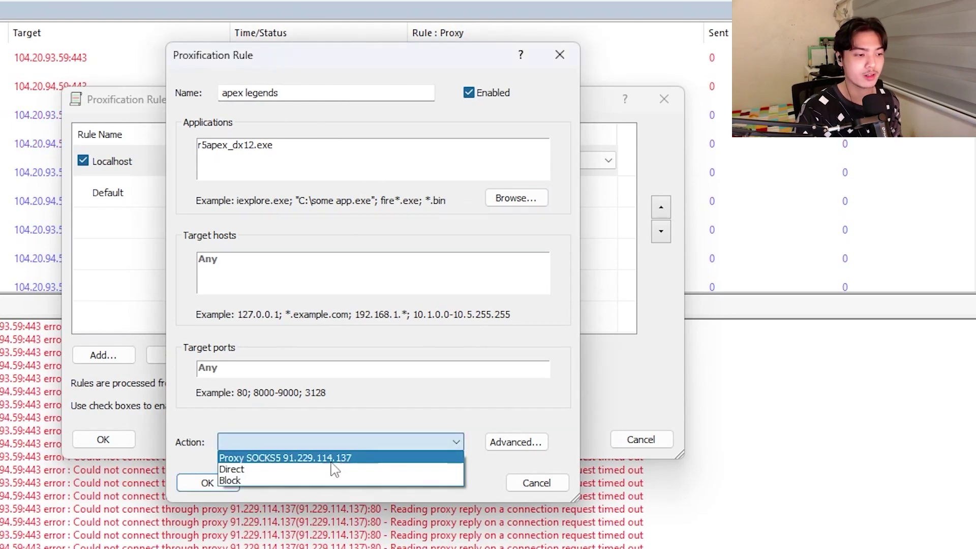
left_click(300, 459)
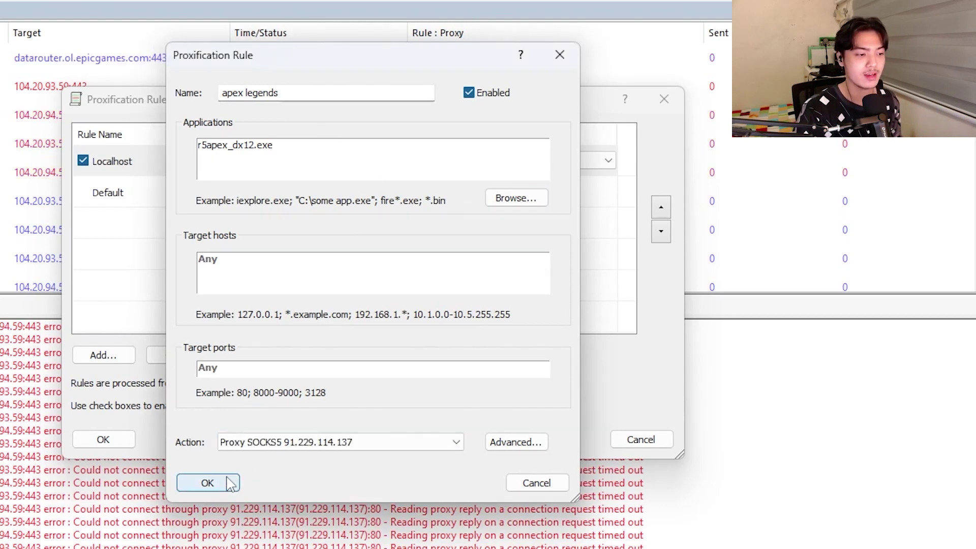
left_click(218, 484)
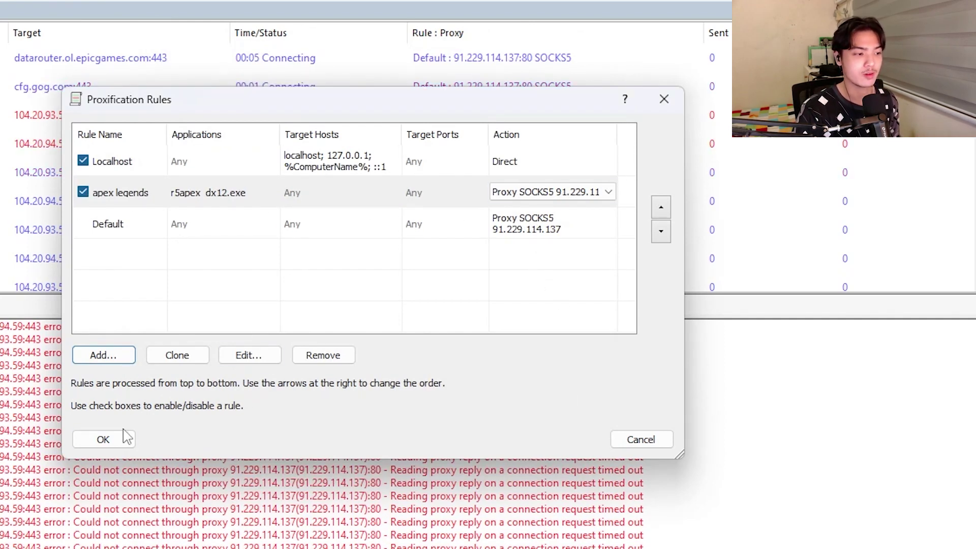
- Keep Localhost connecting Direct and apply the rules list
left_click(560, 161)
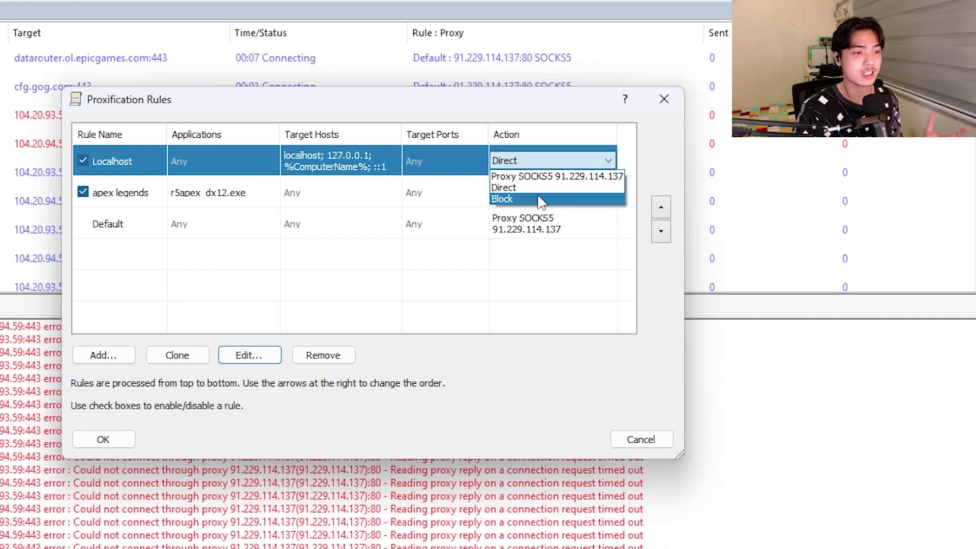
left_click(539, 187)
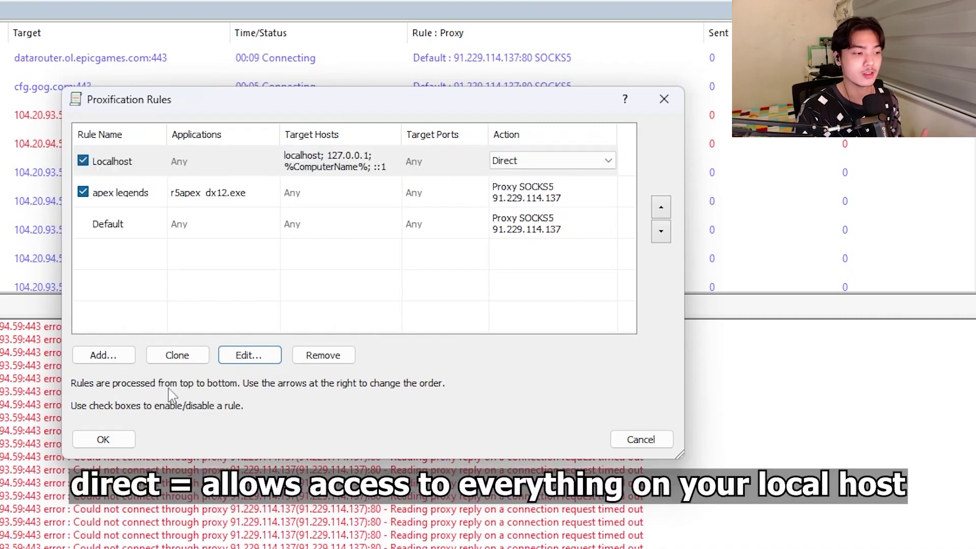
left_click(103, 440)
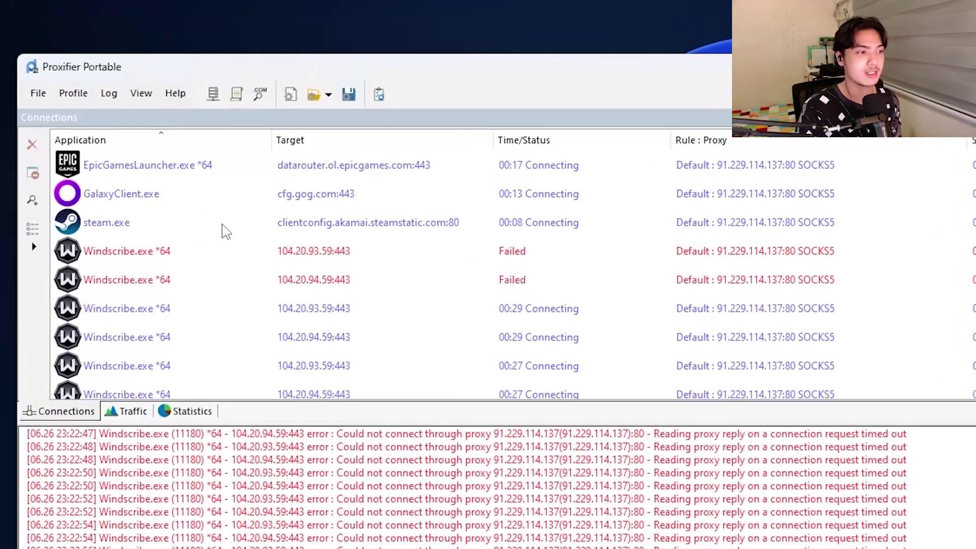
left_click(222, 225)
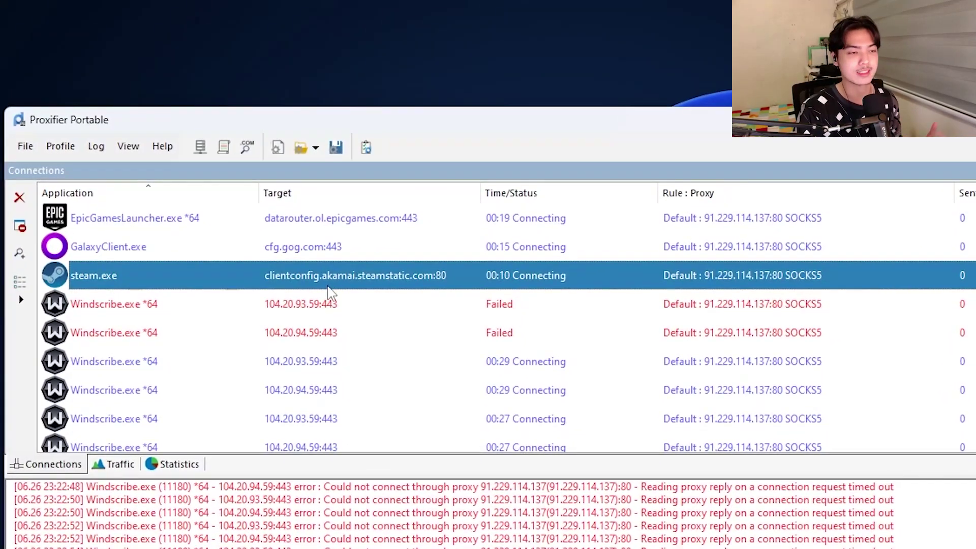
left_click(366, 255)
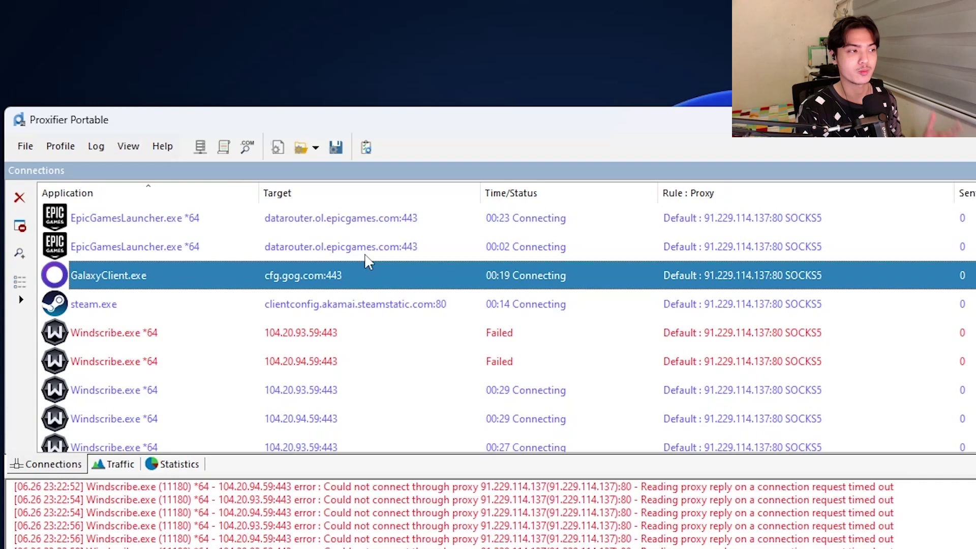
left_click(363, 253)
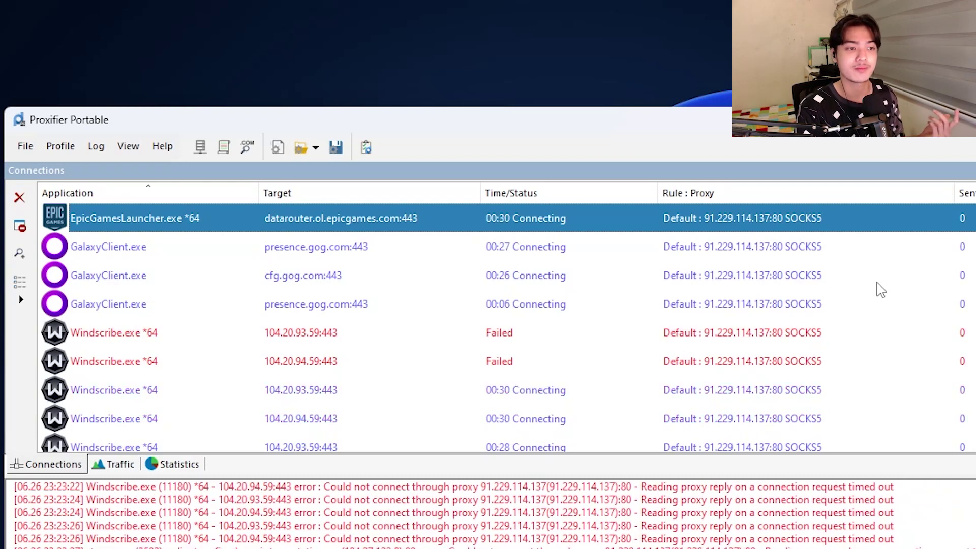
- Open the File menu to reach the profile save and Exit options
left_click(26, 146)
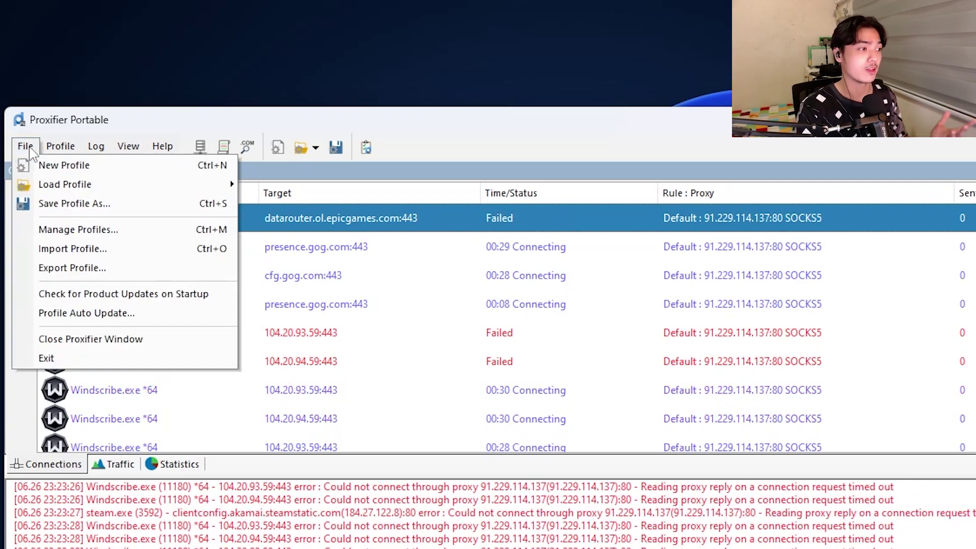